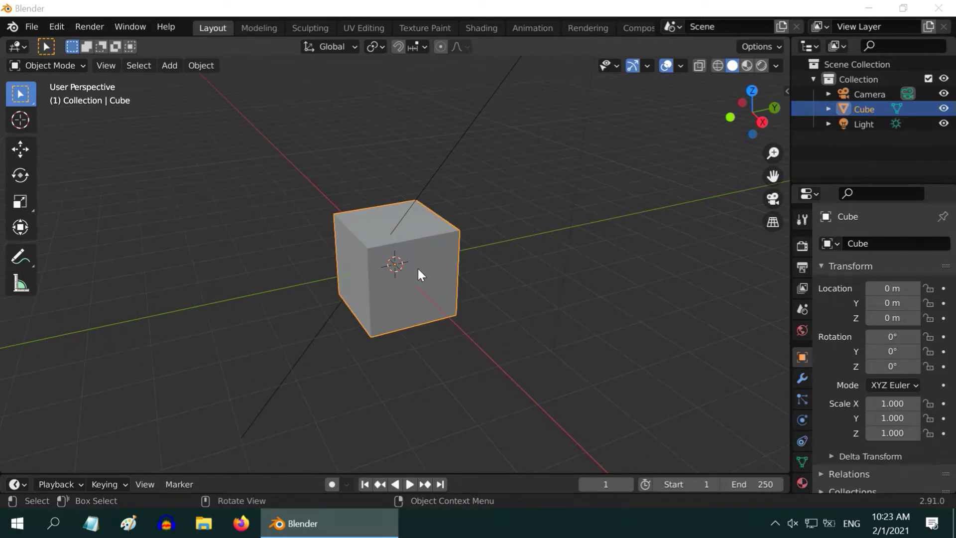
Set the cube's first material base colour to red.
left_click(802, 482)
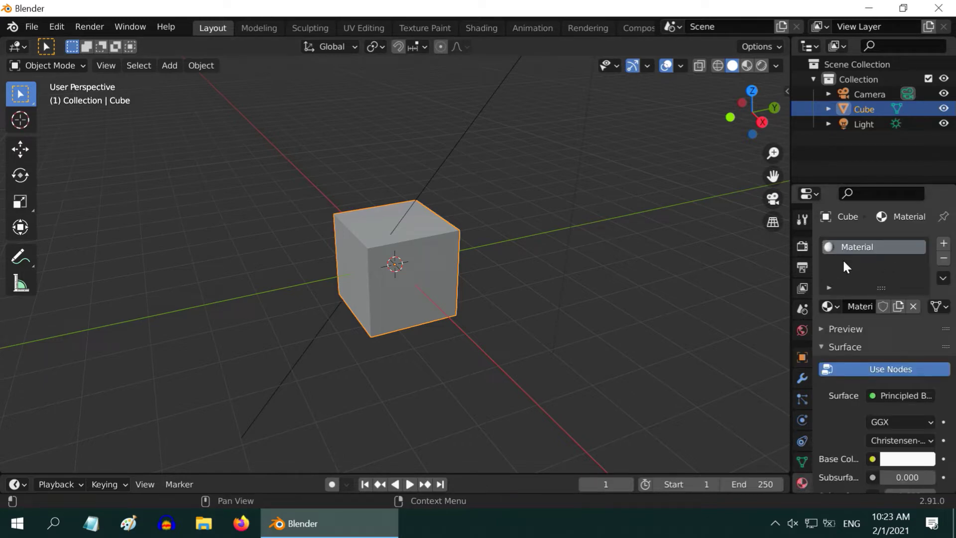
left_click(916, 459)
left_click(865, 349)
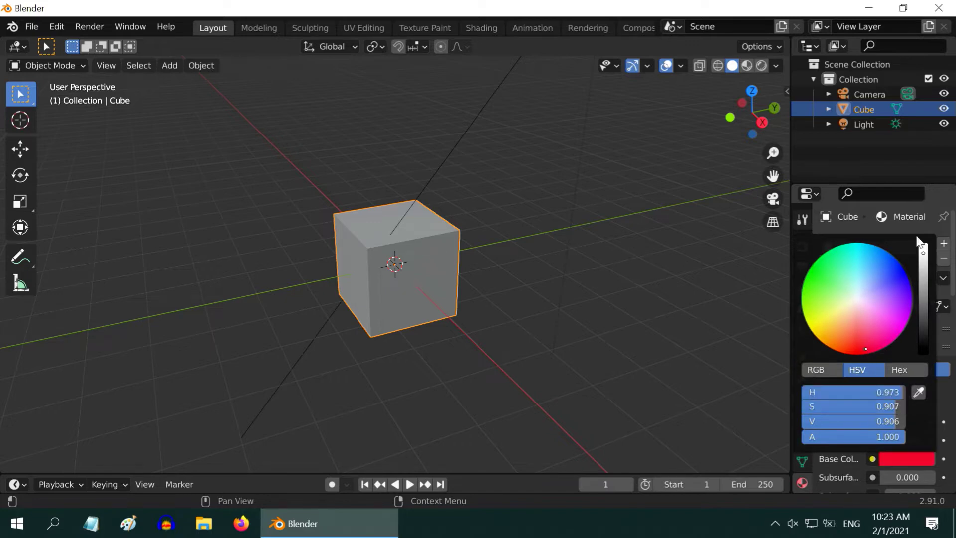
Add a second material slot with new Material.001 coloured green.
left_click(942, 244)
left_click(885, 336)
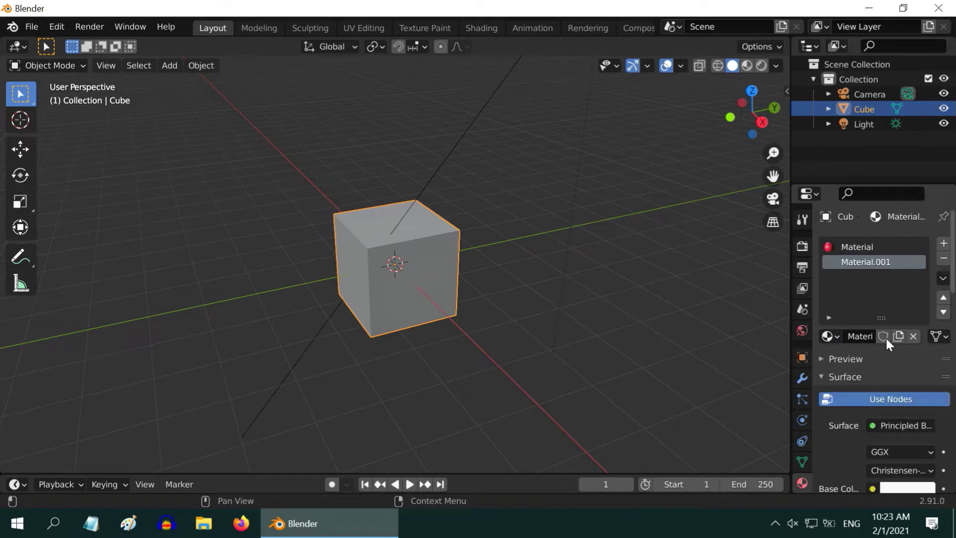
left_click(907, 488)
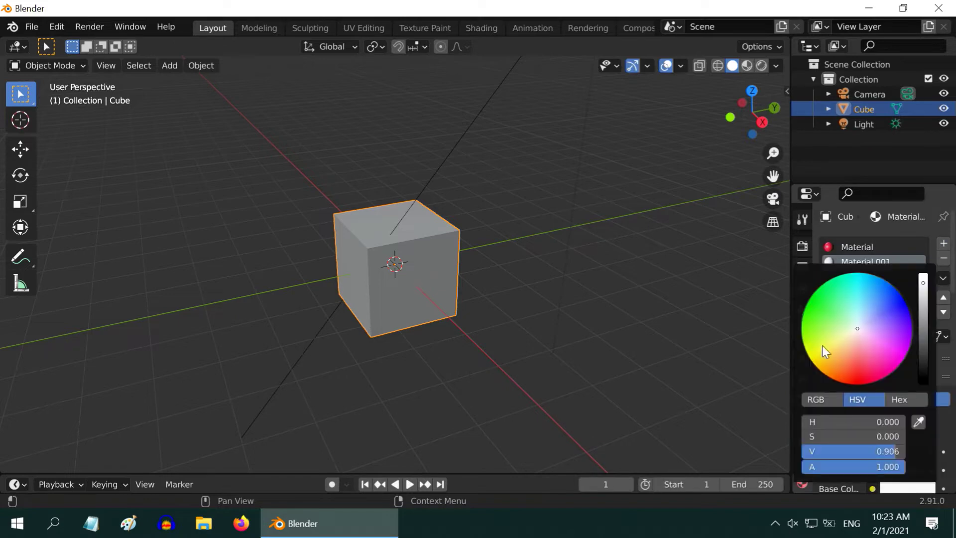
left_click(815, 301)
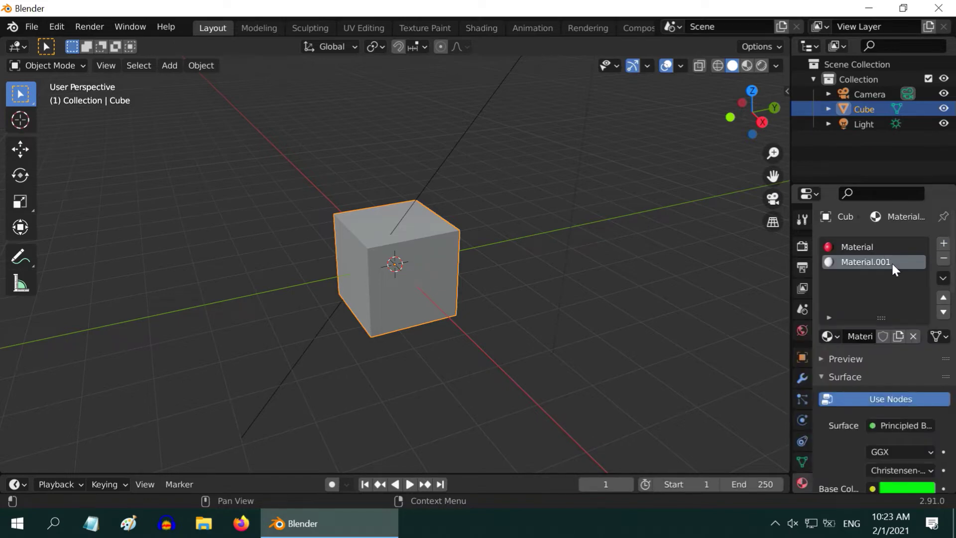
Add a third material slot with new Material.002 coloured blue.
left_click(943, 244)
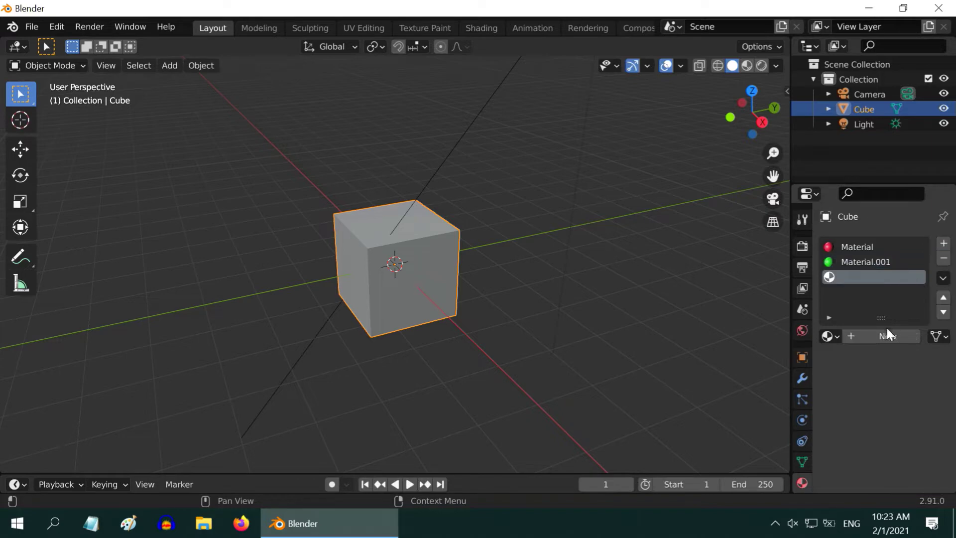
left_click(877, 337)
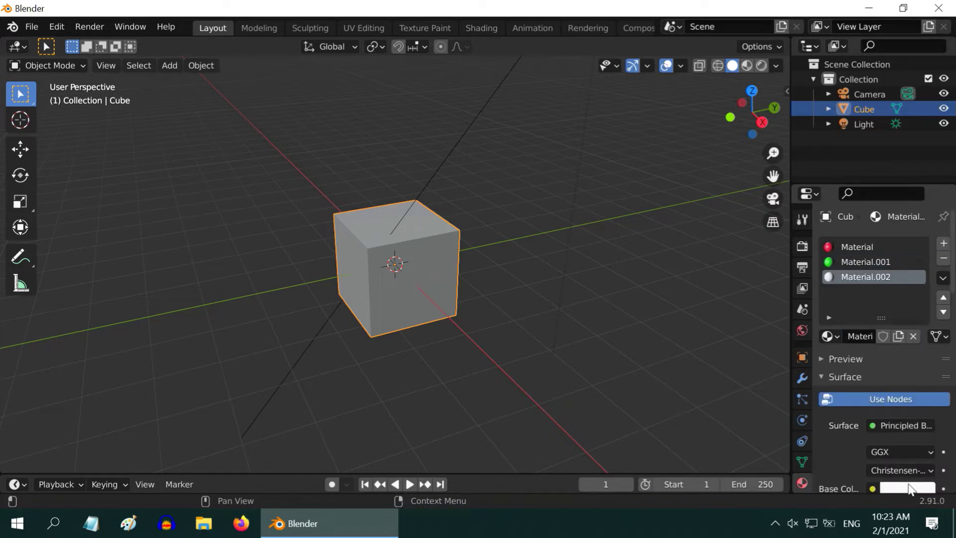
left_click(910, 489)
left_click(903, 302)
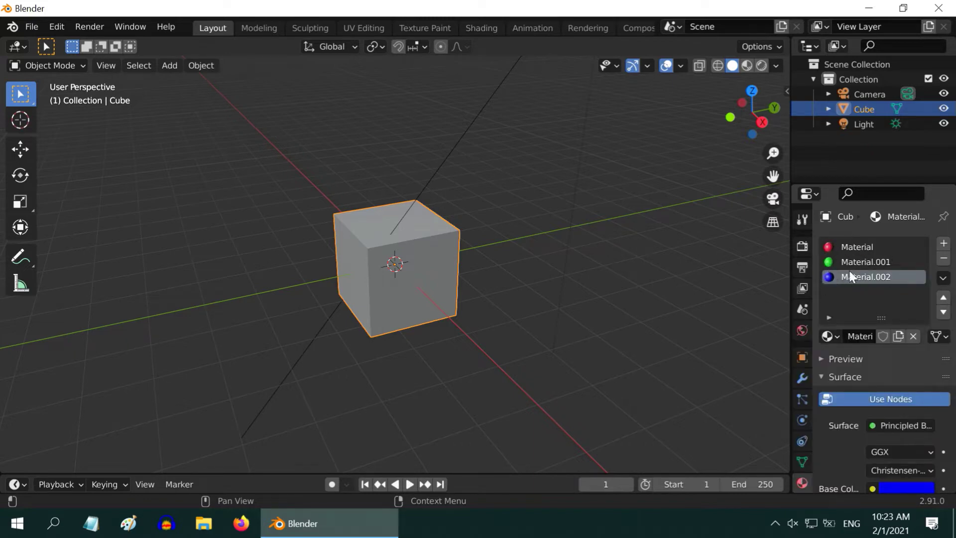
left_click(56, 66)
In Edit Mode with face select, select only the cube's top face and show material preview shading.
left_click(47, 99)
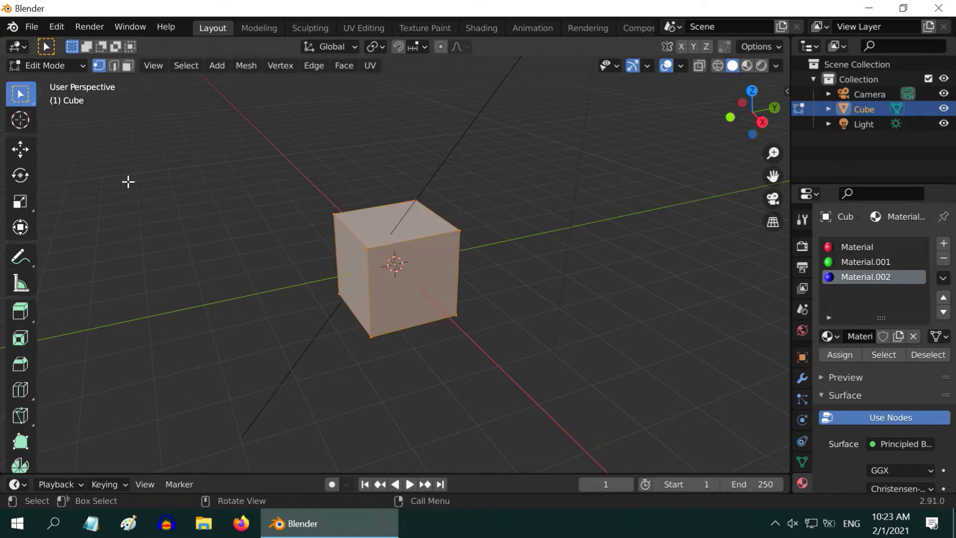
left_click(128, 66)
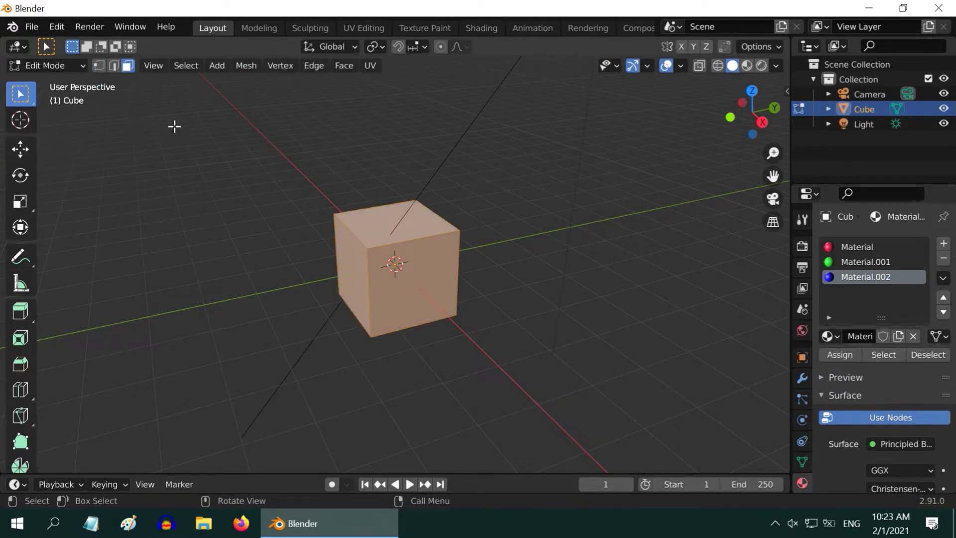
left_click(469, 224)
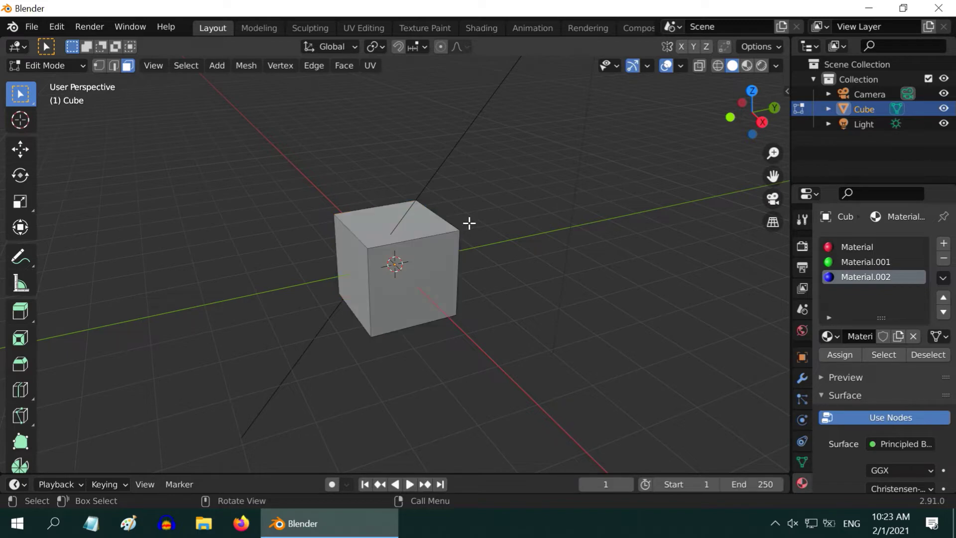
left_click(425, 226)
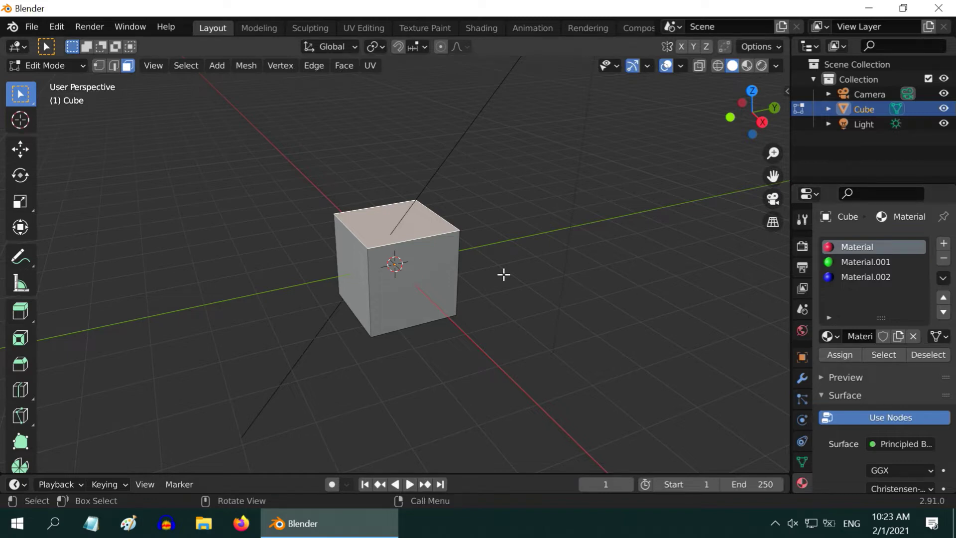
left_click(760, 65)
scroll(472, 290, "up", 2)
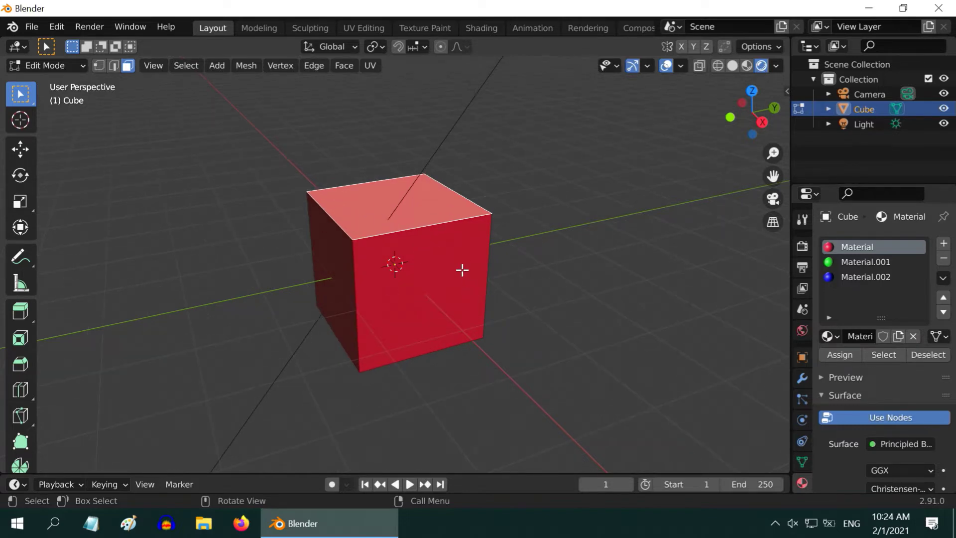
Assign green Material.001 to the front face and blue Material.002 to the left face.
left_click(442, 269)
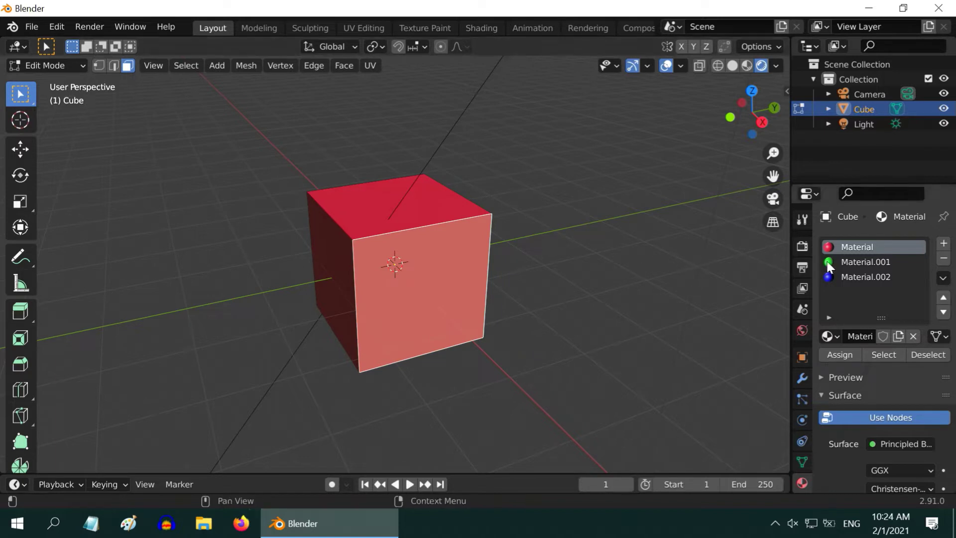
left_click(843, 263)
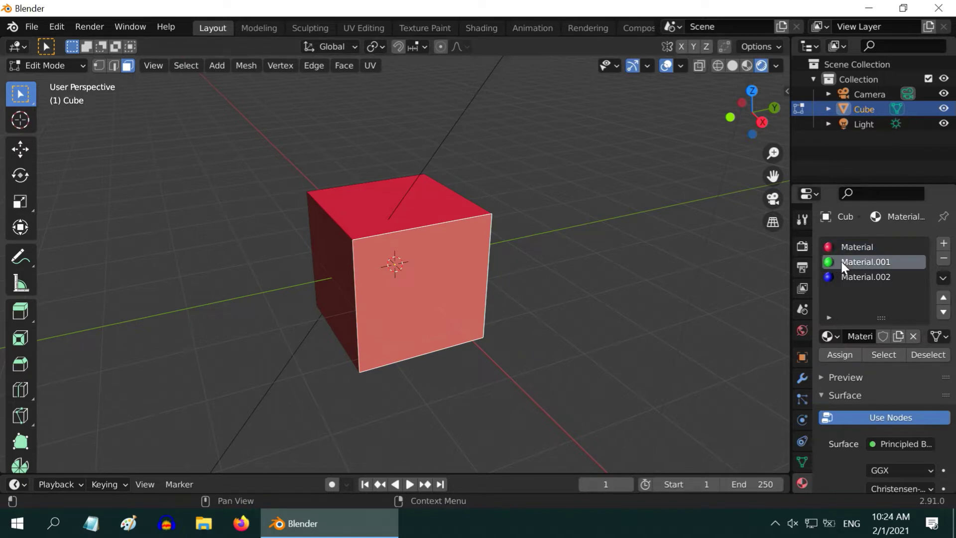
left_click(839, 354)
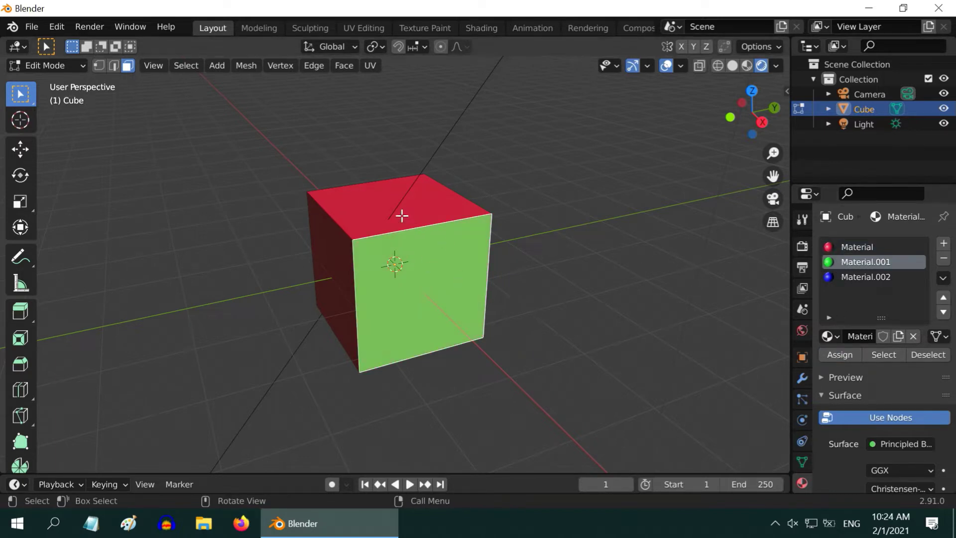
middle_click_drag(432, 367, 480, 360)
left_click(355, 257)
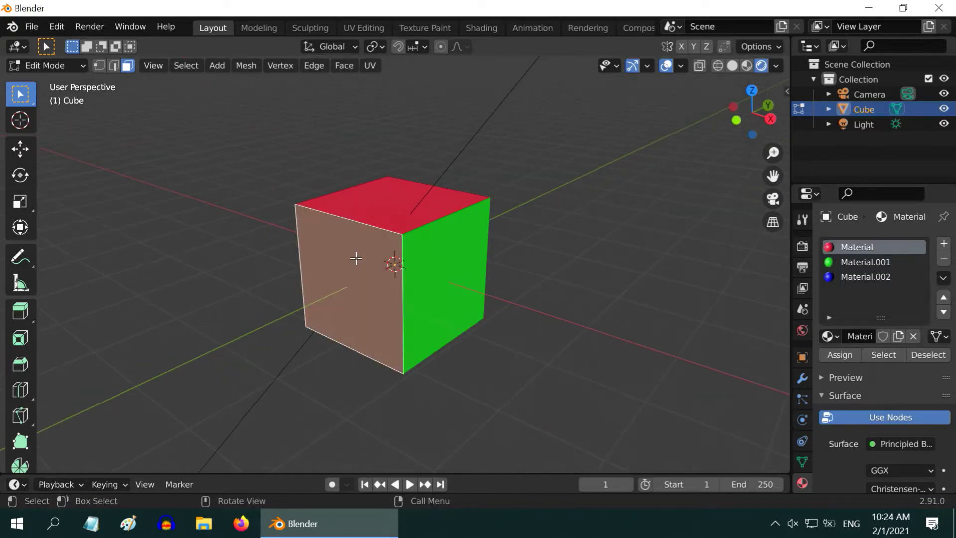
left_click(856, 277)
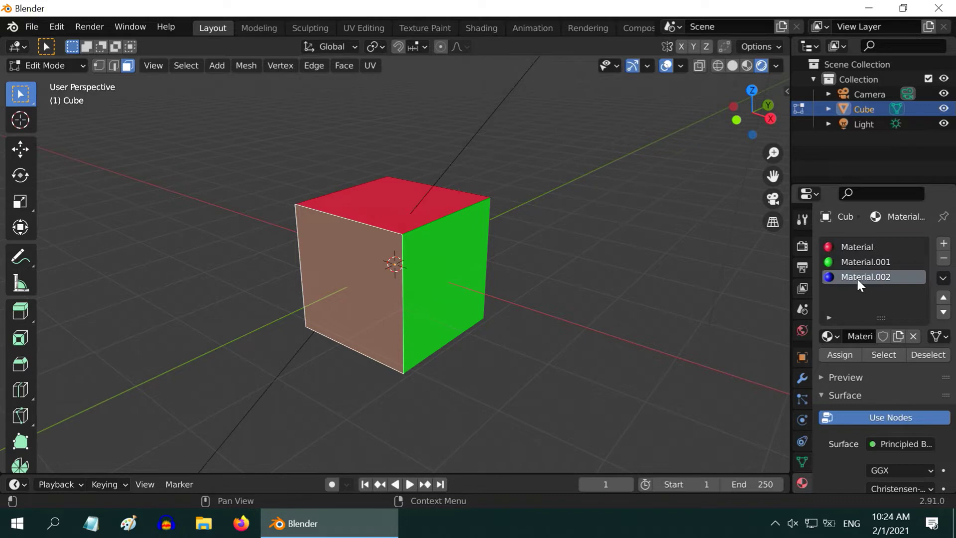
left_click(843, 354)
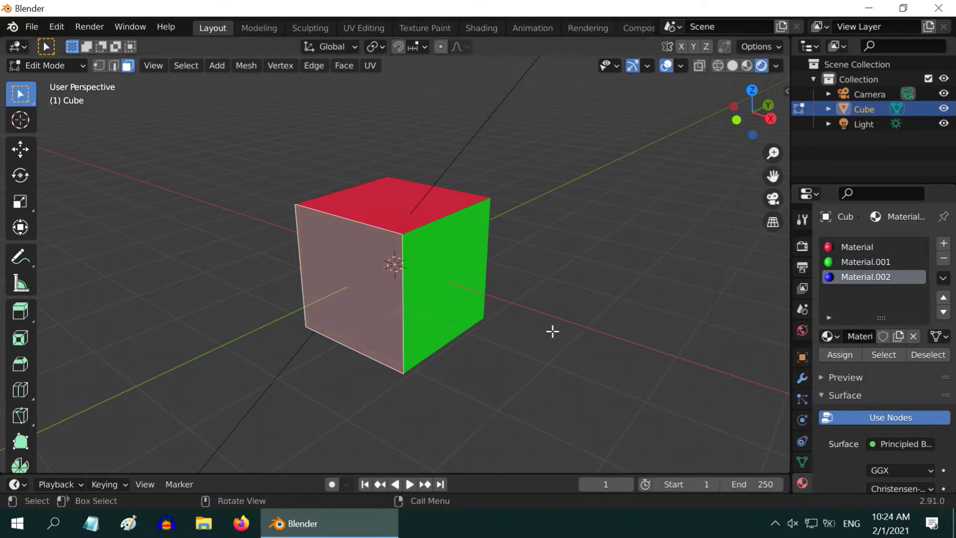
left_click(543, 328)
Return the cube to Object Mode and orbit to inspect the coloured faces.
middle_click_drag(564, 324, 213, 106)
left_click(72, 65)
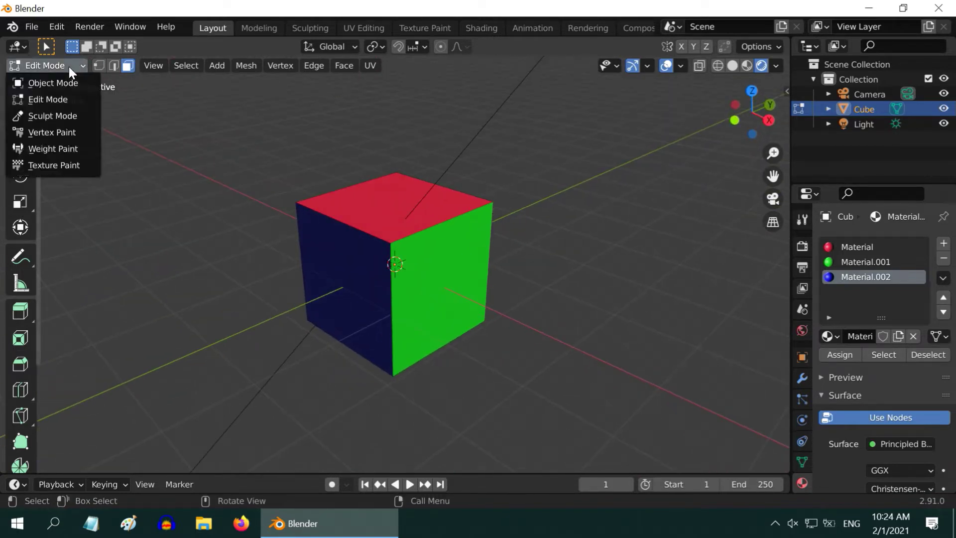
left_click(63, 81)
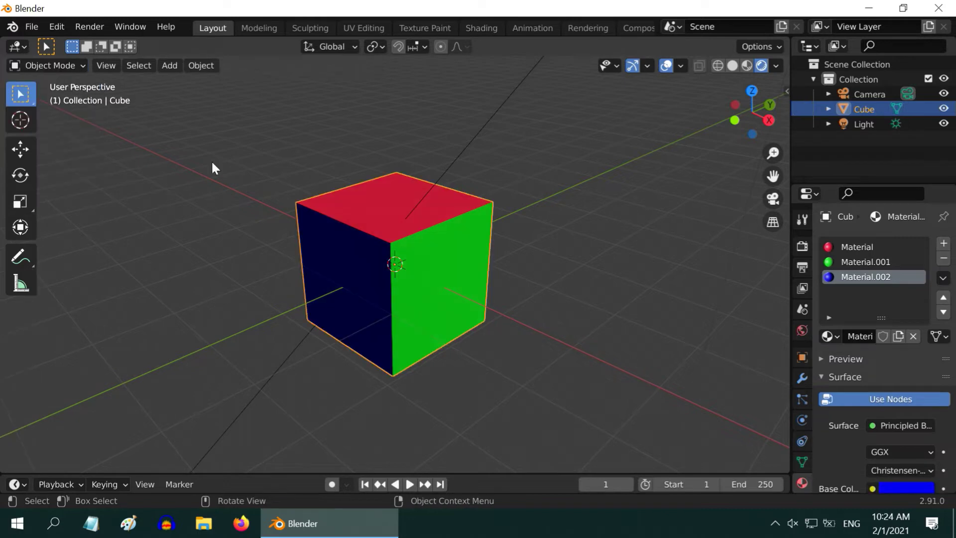
left_click(500, 351)
middle_click_drag(512, 344, 488, 360)
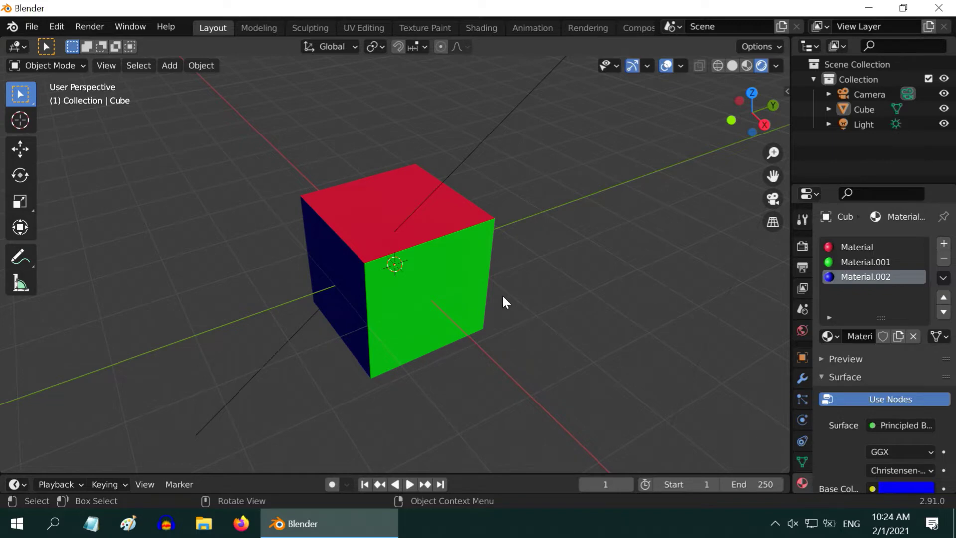
middle_click_drag(502, 295, 507, 277)
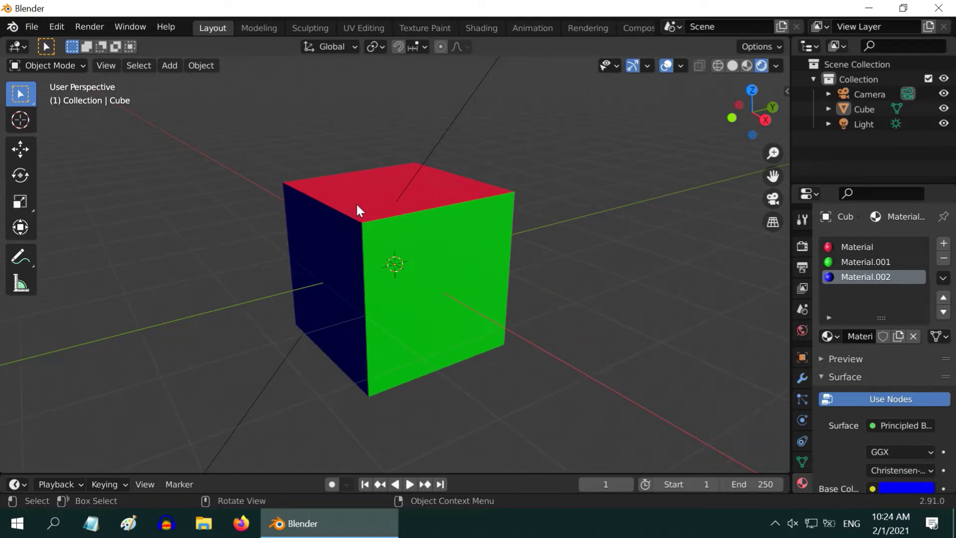
Delete the cube and add a cylinder in its place.
left_click(331, 244)
key("x")
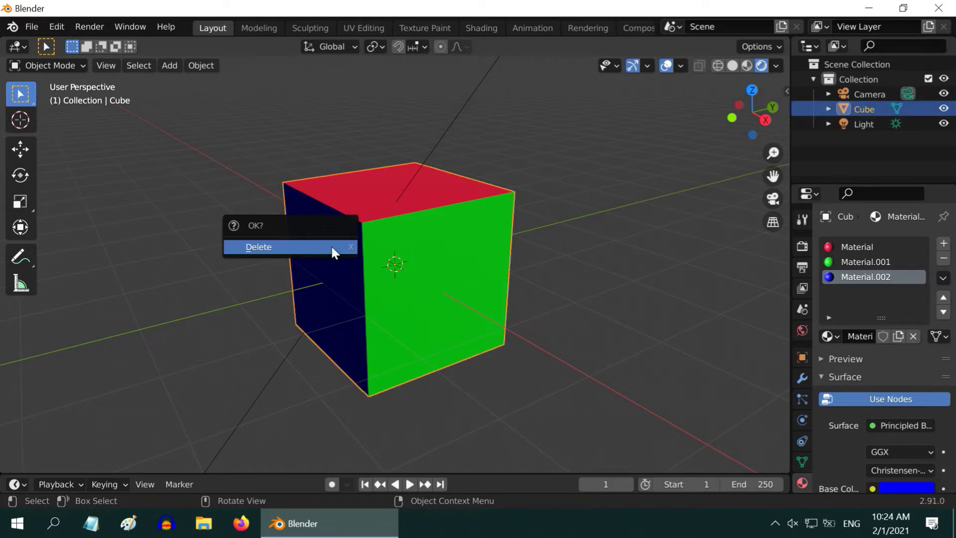
left_click(330, 245)
left_click(170, 65)
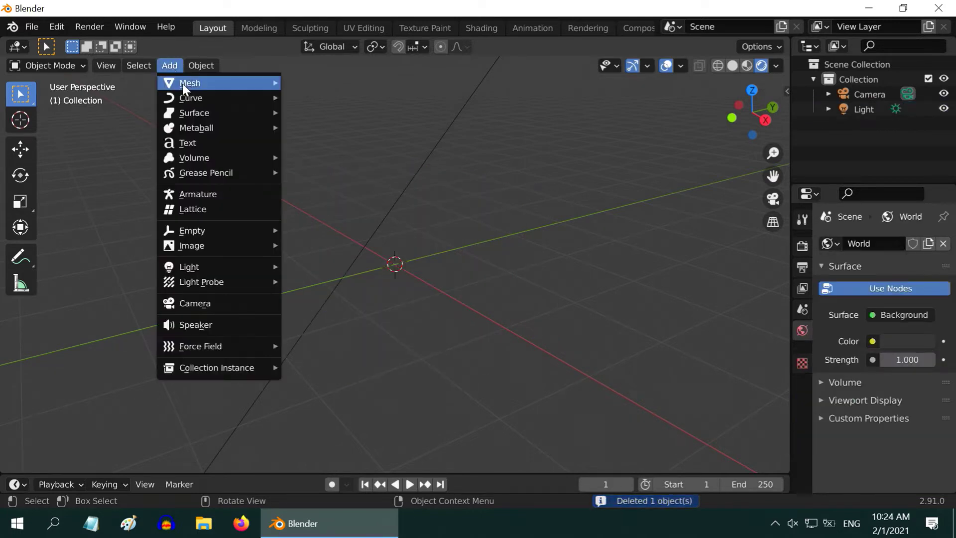
mouse_move(182, 84)
left_click(324, 157)
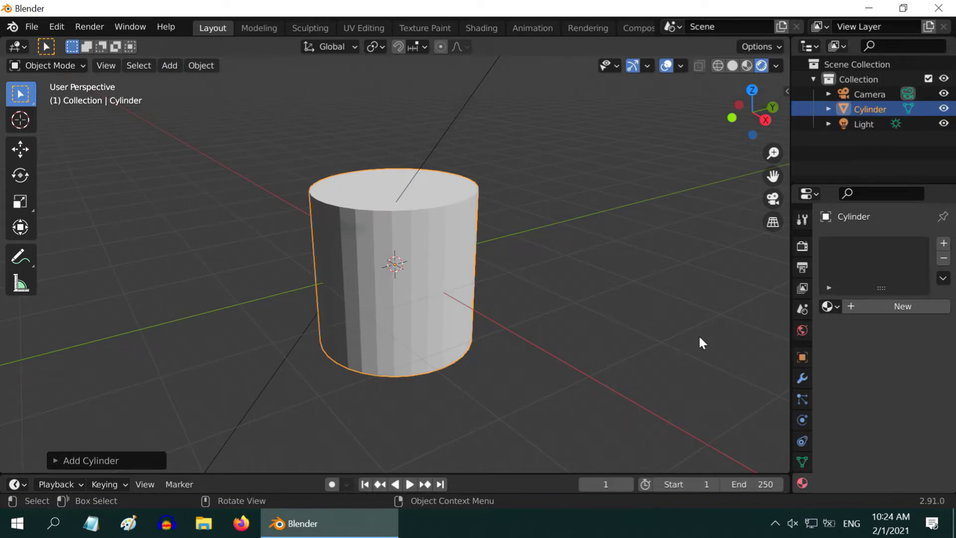
Add an Edge Split modifier to the cylinder and apply it.
left_click(802, 377)
left_click(839, 247)
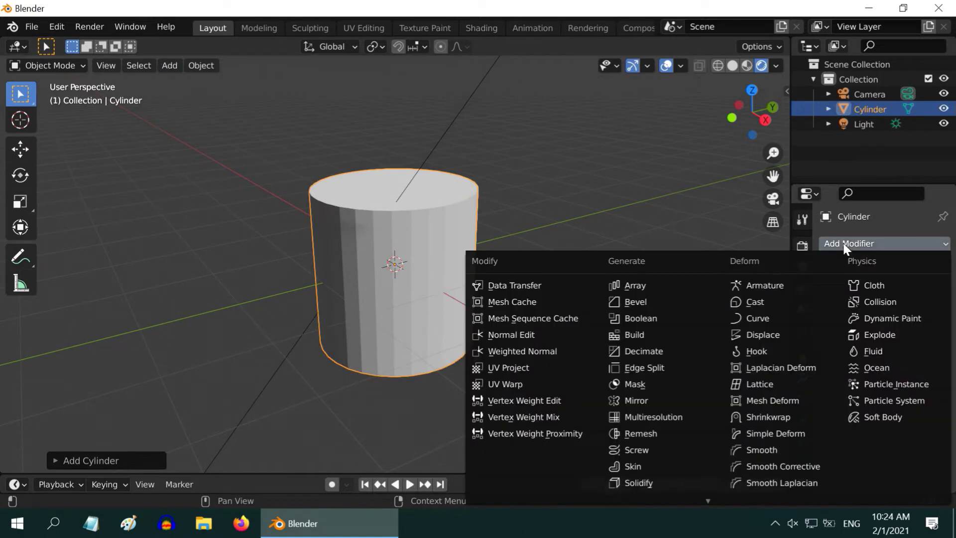
left_click(674, 364)
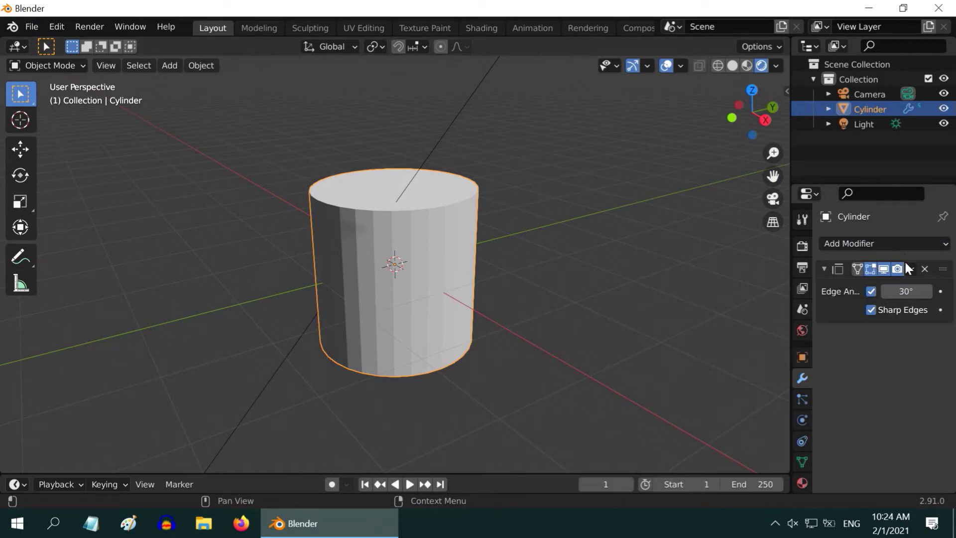
left_click(910, 269)
left_click(876, 286)
Add a Subdivision Surface modifier at viewport level 3, apply it, and show Material properties.
left_click(861, 243)
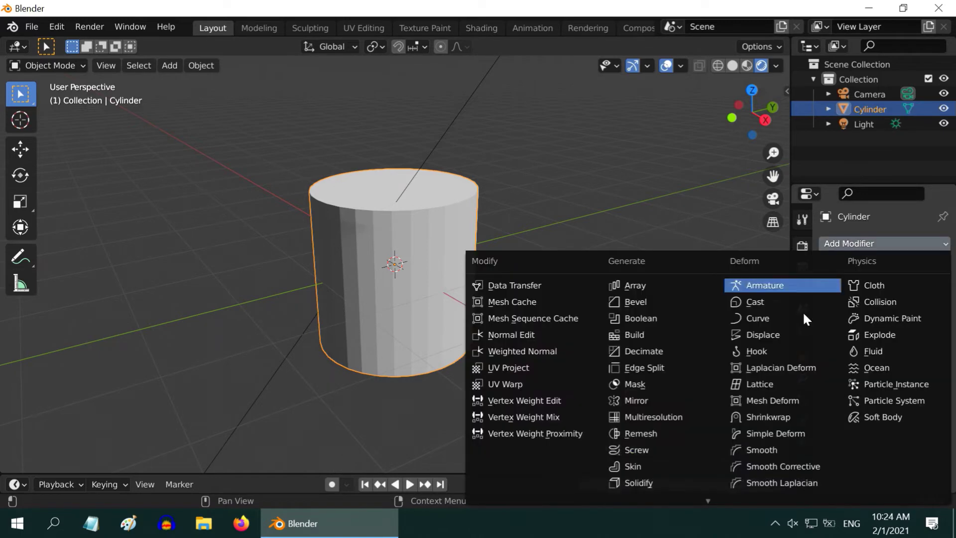
scroll(692, 491, "down", 5)
left_click(662, 425)
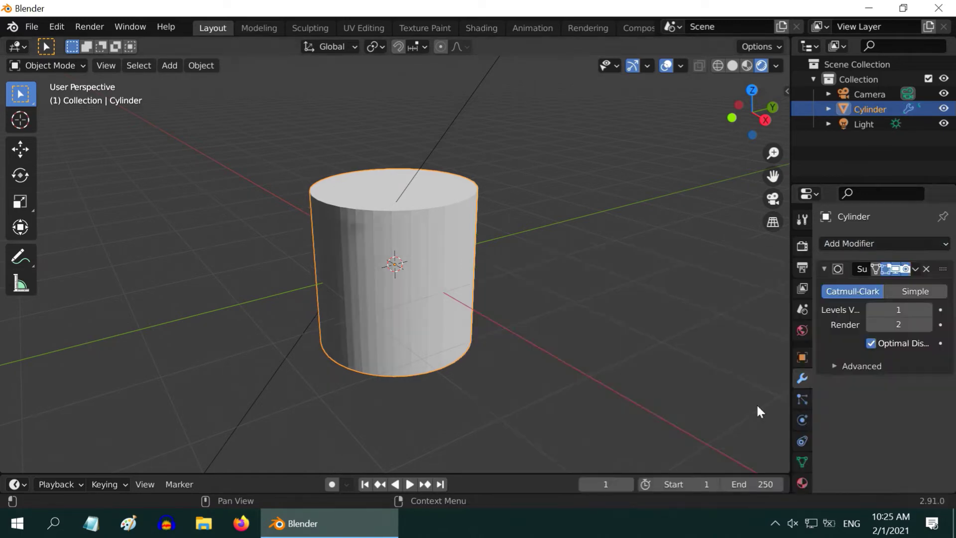
left_click(927, 310)
left_click(927, 310)
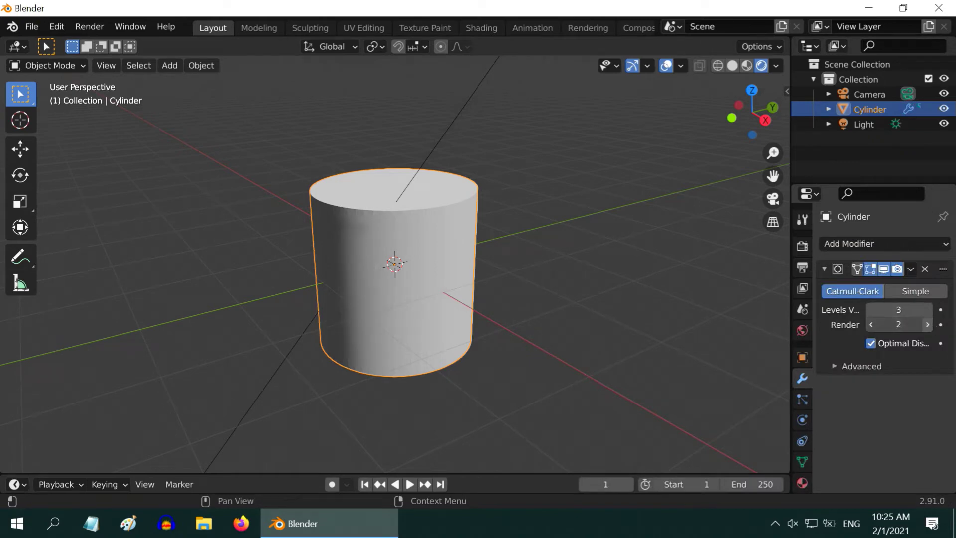
left_click(910, 269)
left_click(869, 285)
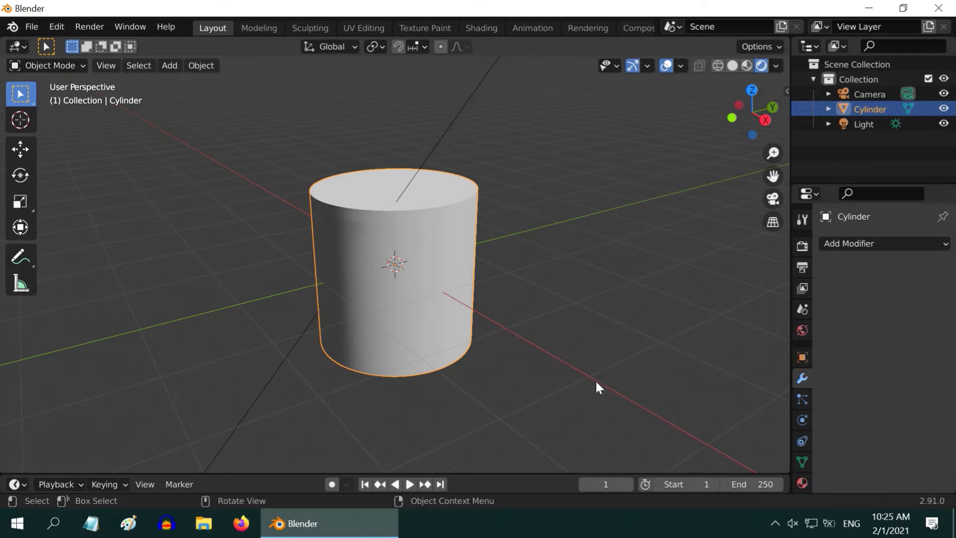
left_click(801, 482)
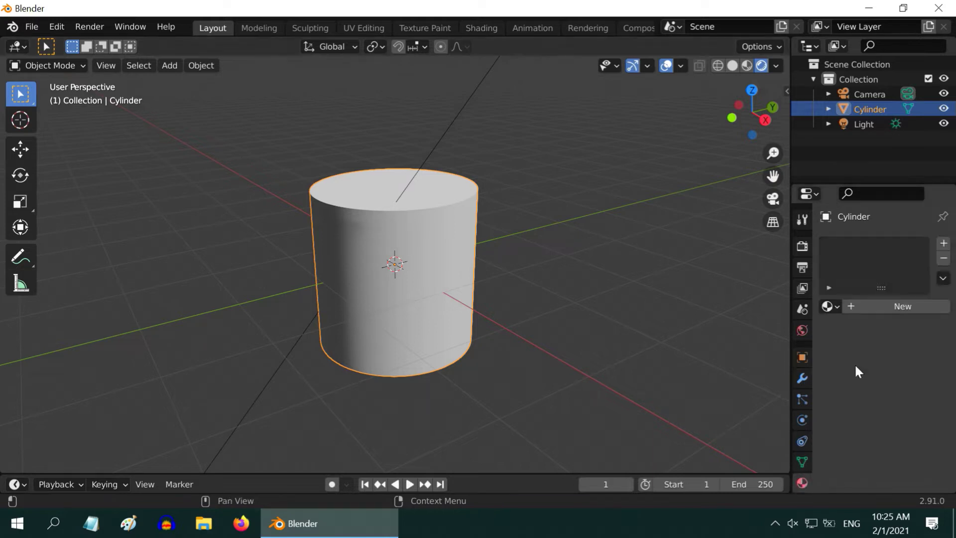
Create Material.003 for the cylinder with a yellow-orange base colour.
left_click(866, 306)
left_click(907, 458)
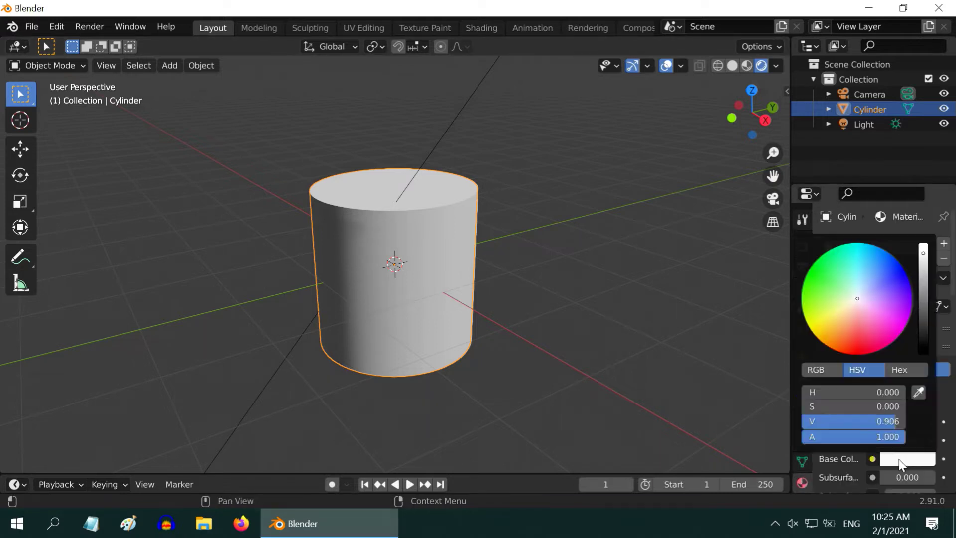
left_click(821, 338)
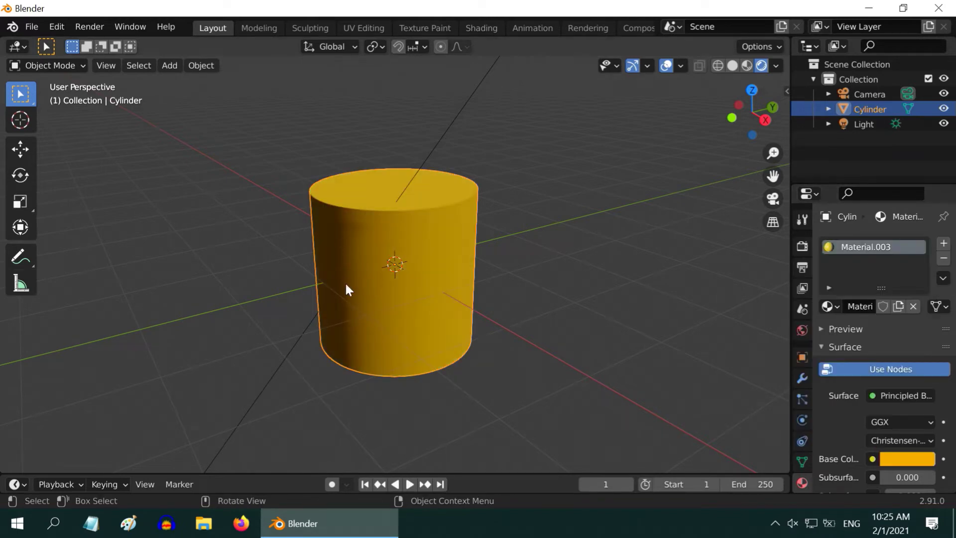
right_click(243, 472)
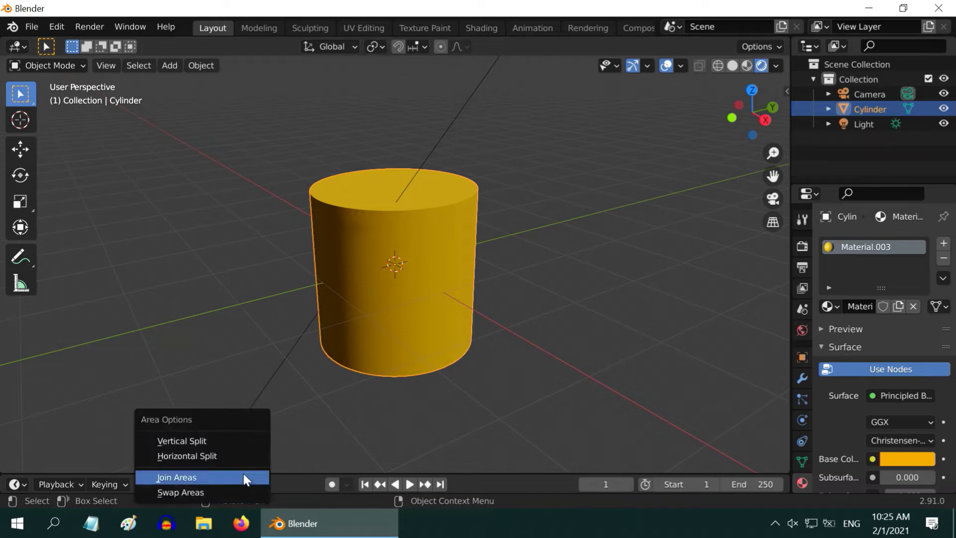
Split the view vertically and make the left area a Shader Editor without its sidebar.
left_click(235, 441)
left_click(363, 324)
left_click_drag(363, 331, 504, 346)
scroll(603, 357, "up", 3)
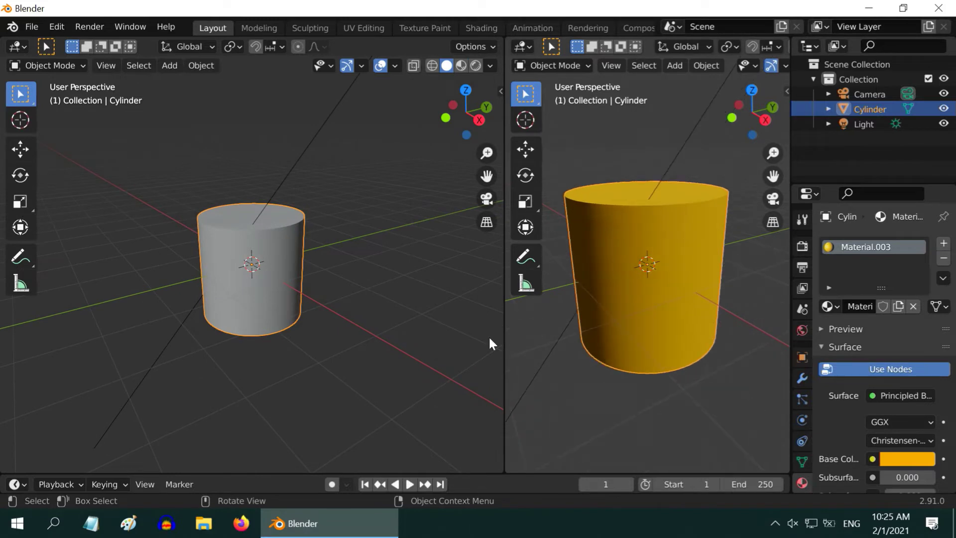
left_click(19, 49)
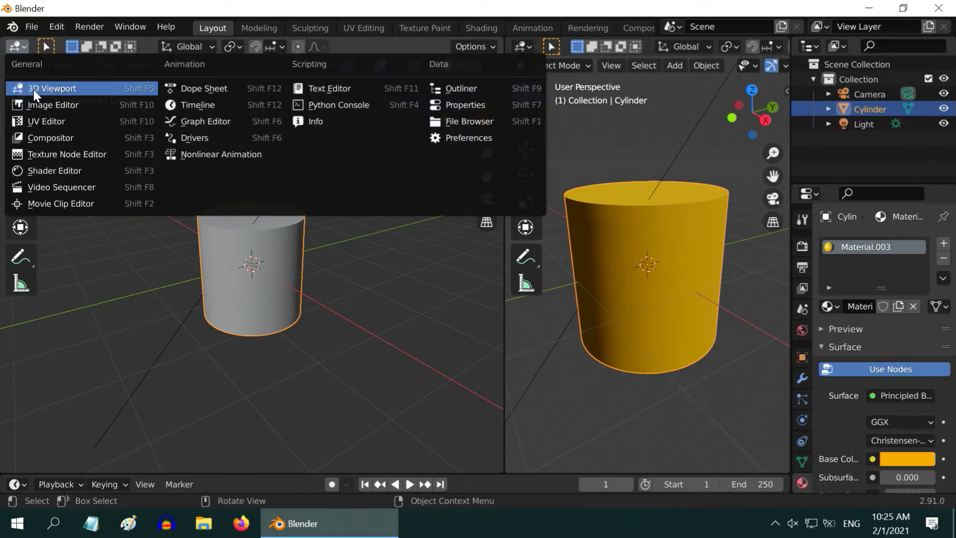
left_click(51, 171)
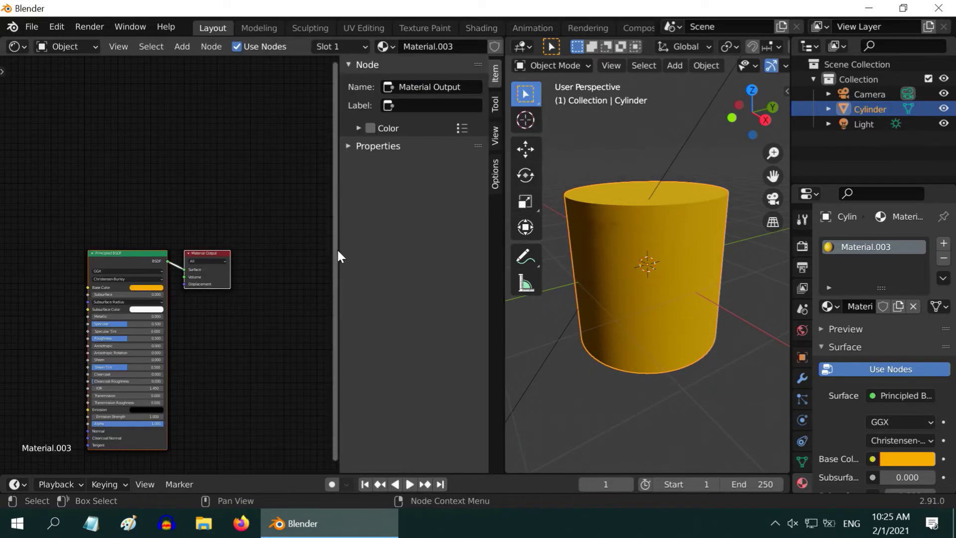
left_click_drag(339, 251, 501, 267)
scroll(264, 333, "up", 3)
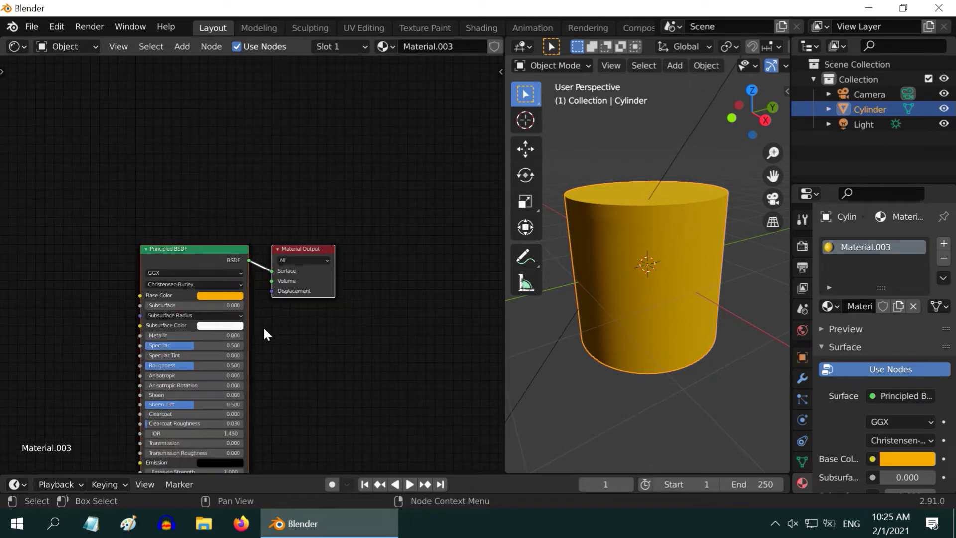
Duplicate the Principled BSDF node and set the copy's base colour to cyan.
left_click_drag(228, 255, 254, 219)
left_click(326, 338)
left_click(209, 210)
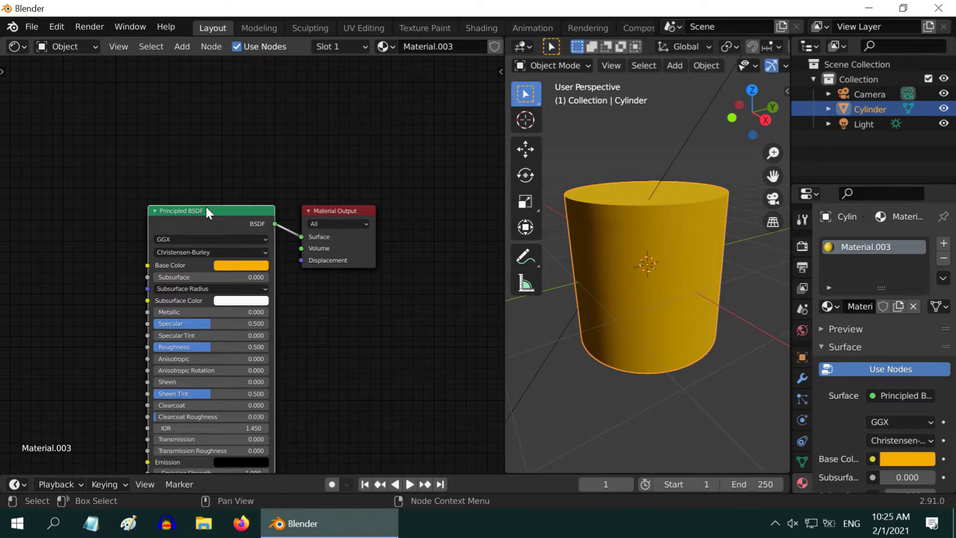
key("shift+d")
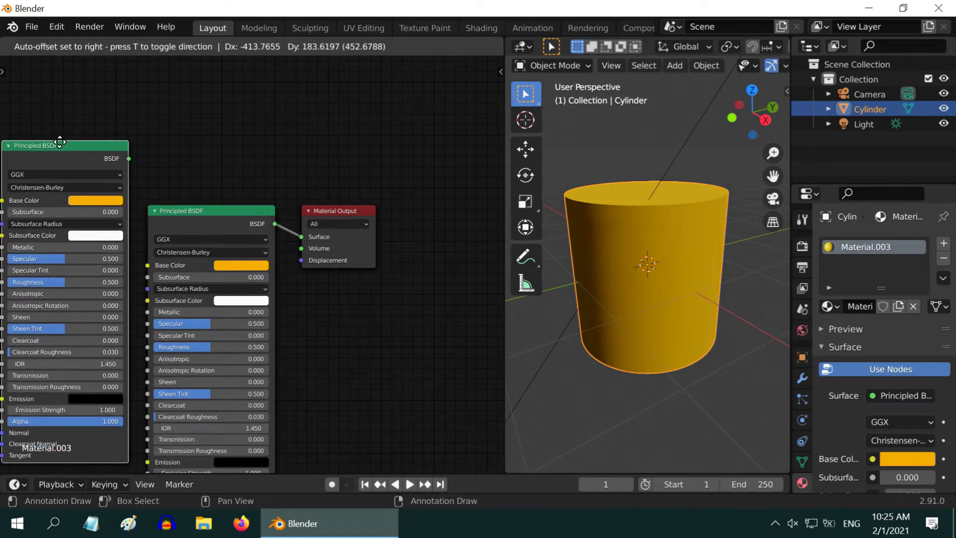
left_click(63, 147)
left_click(97, 200)
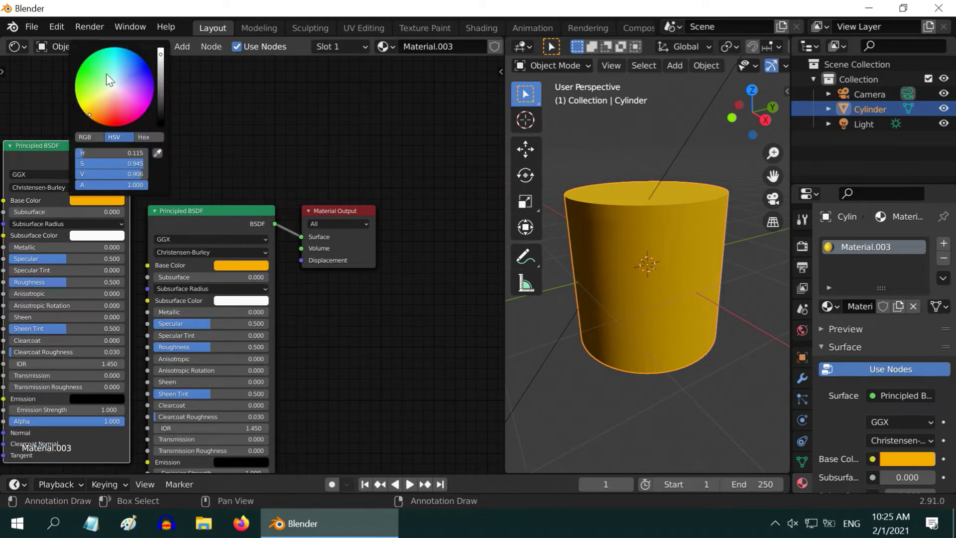
left_click(108, 58)
Insert a Mix Shader before Material Output, with the cyan BSDF in its first Shader input.
left_click_drag(360, 212, 490, 115)
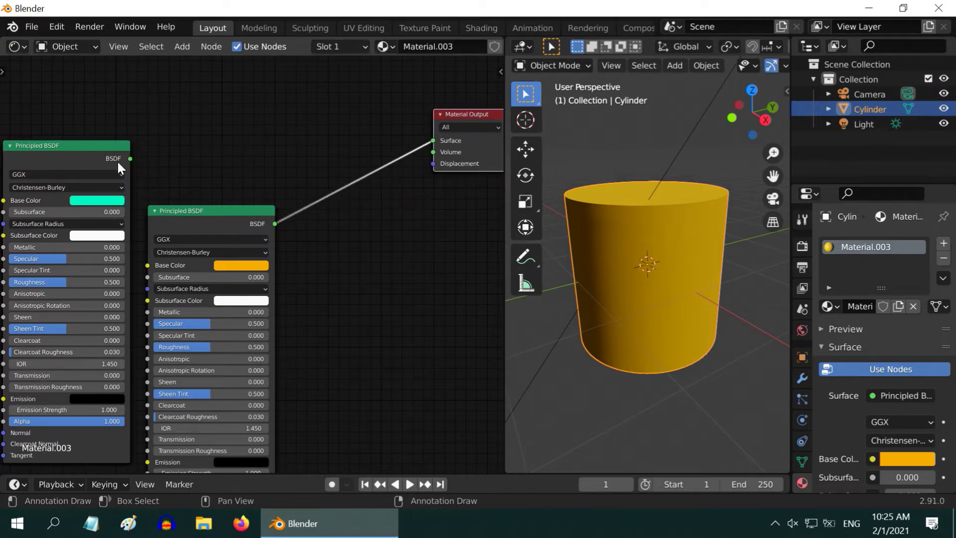
left_click(181, 46)
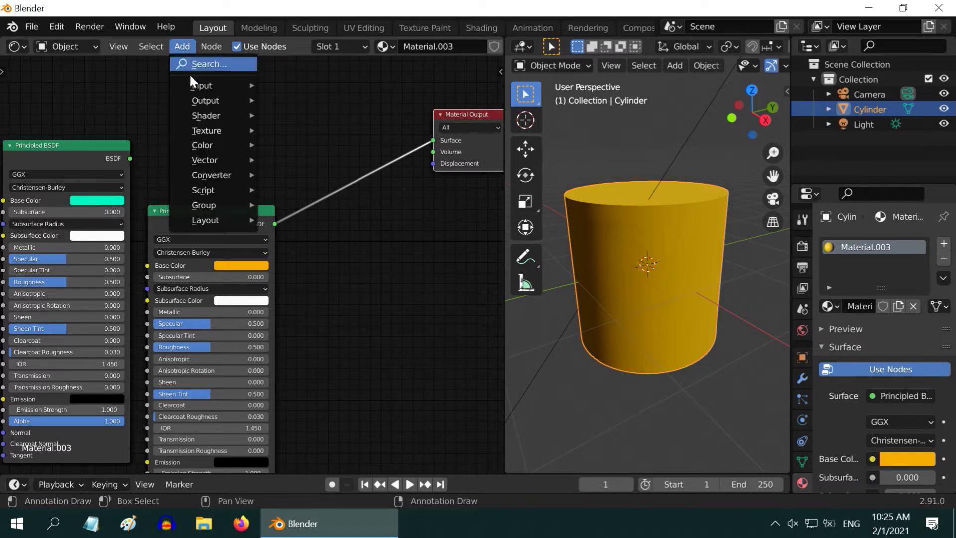
mouse_move(206, 119)
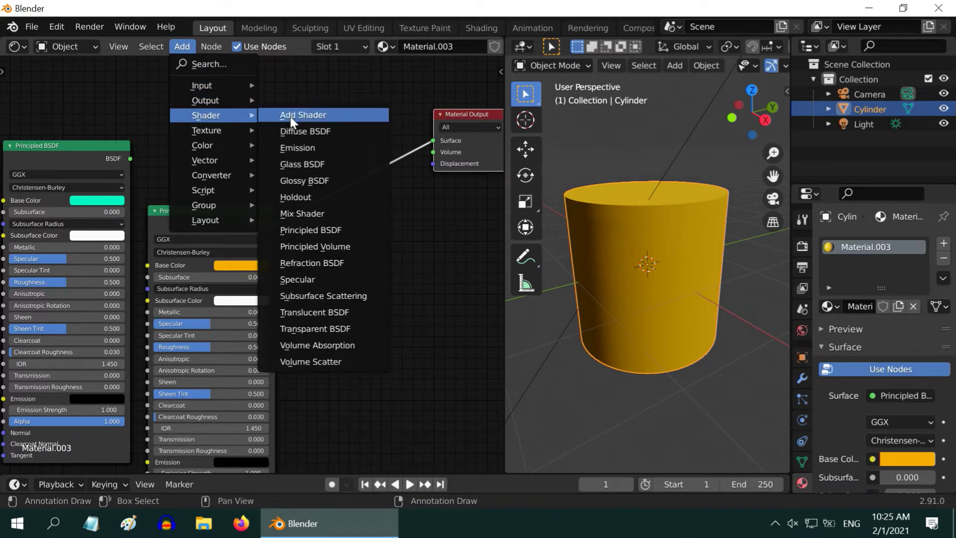
left_click(314, 214)
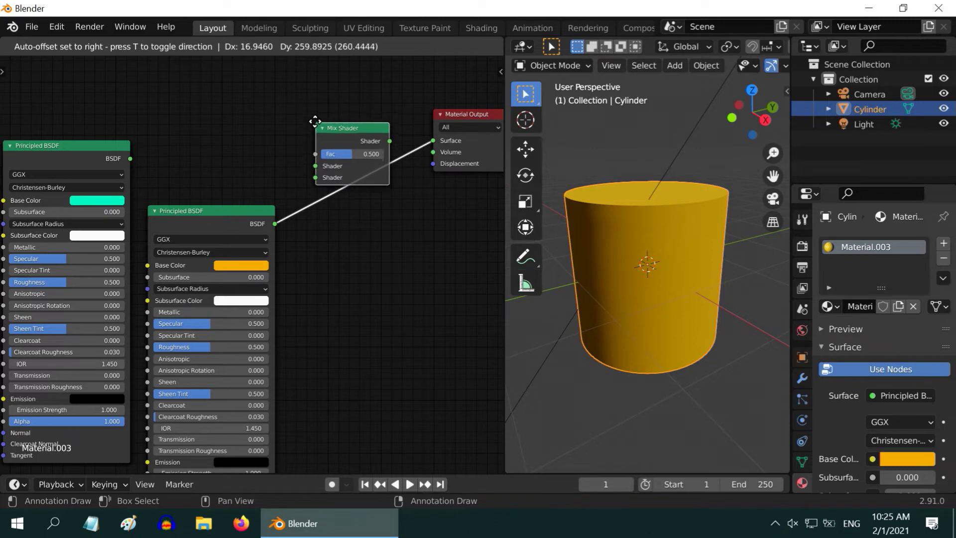
left_click(309, 119)
left_click_drag(129, 158, 316, 163)
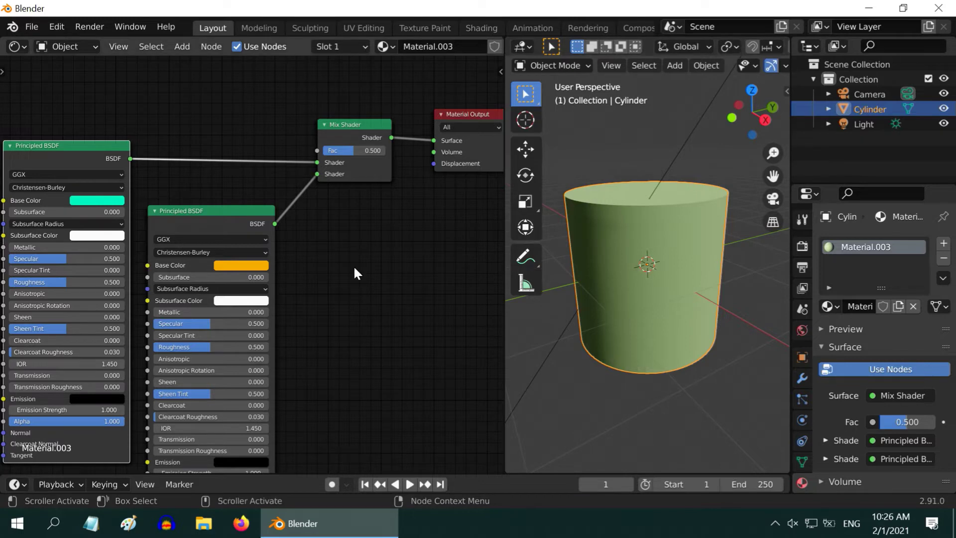
scroll(354, 265, "down", 4)
Add a Texture Coordinate node at the top left of the shader graph.
left_click_drag(498, 279, 438, 216)
scroll(308, 359, "up", 2)
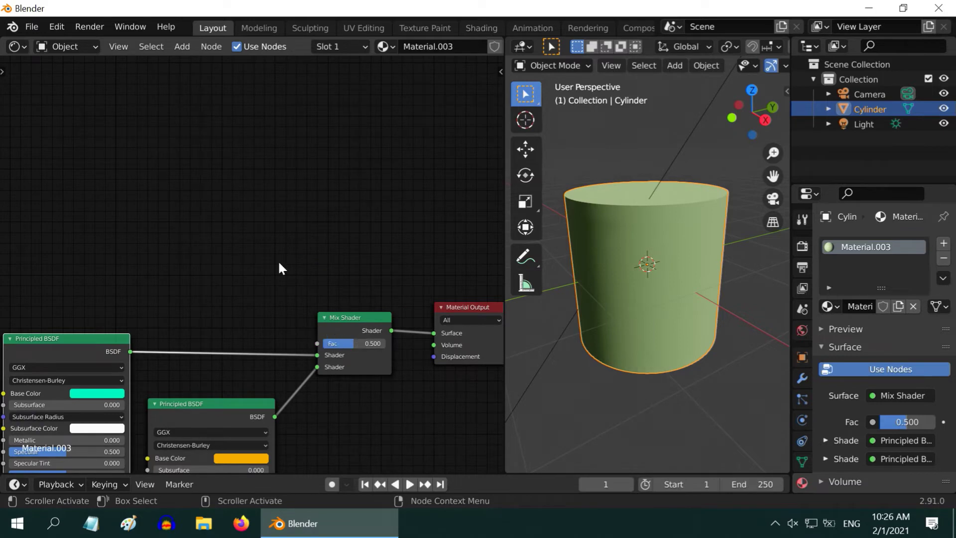
left_click_drag(171, 469, 120, 467)
left_click(181, 46)
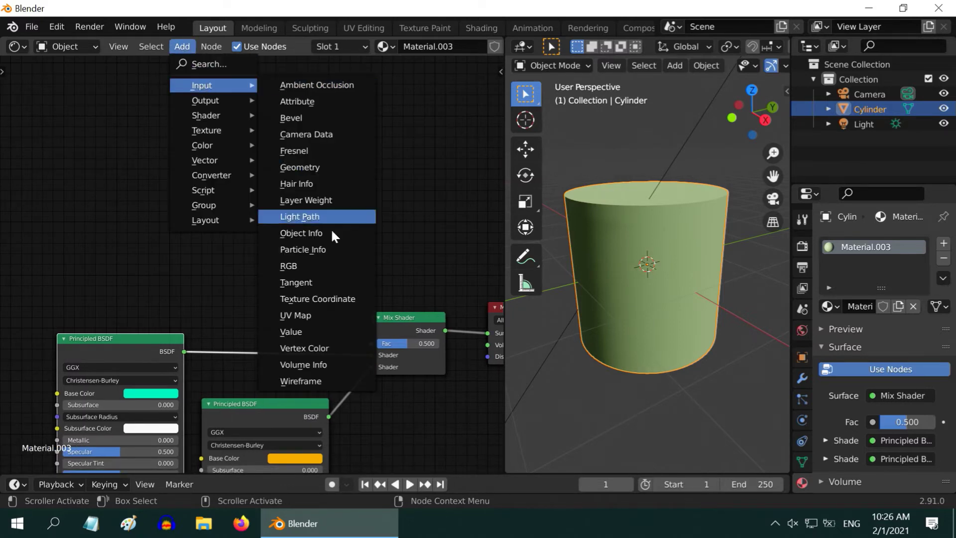
left_click(329, 299)
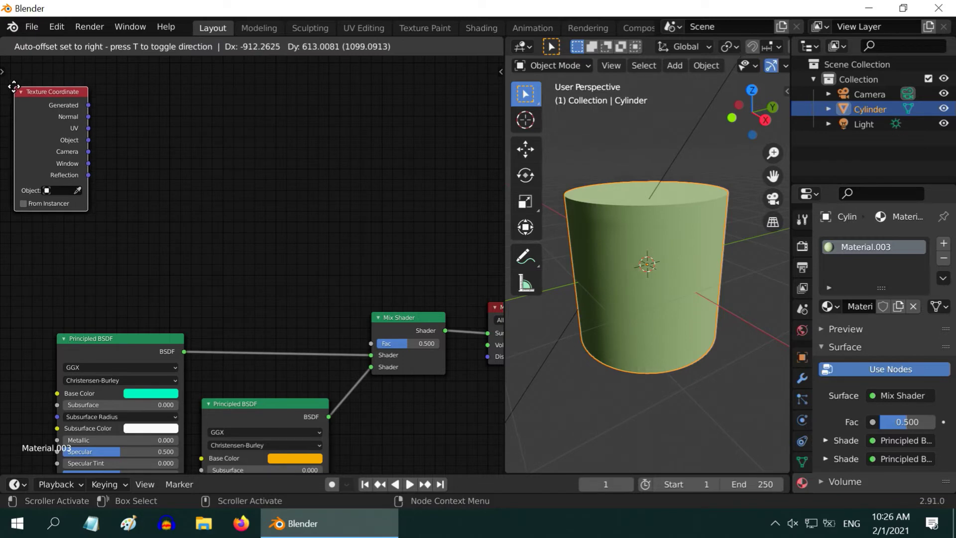
left_click(15, 86)
Add a Separate XYZ node fed by Texture Coordinate's Object output.
left_click(181, 47)
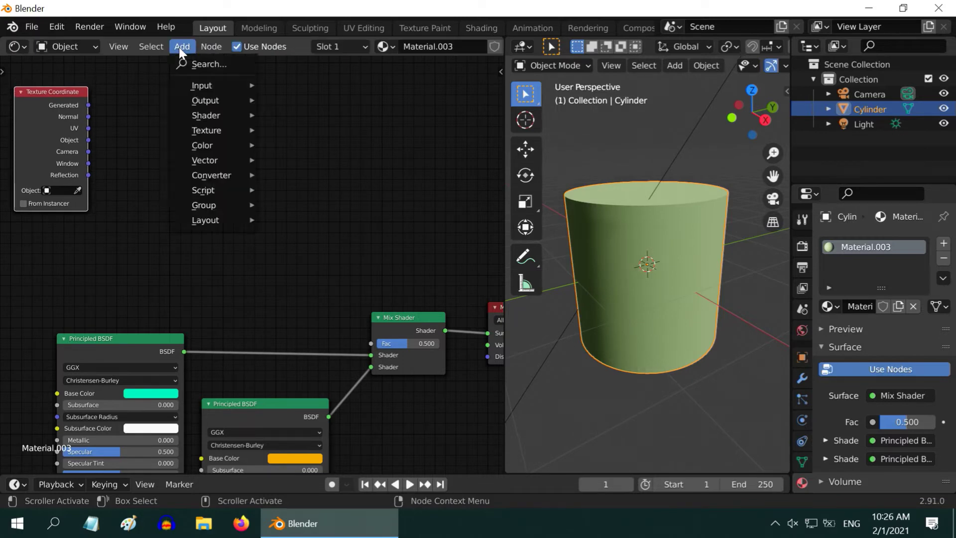
mouse_move(217, 178)
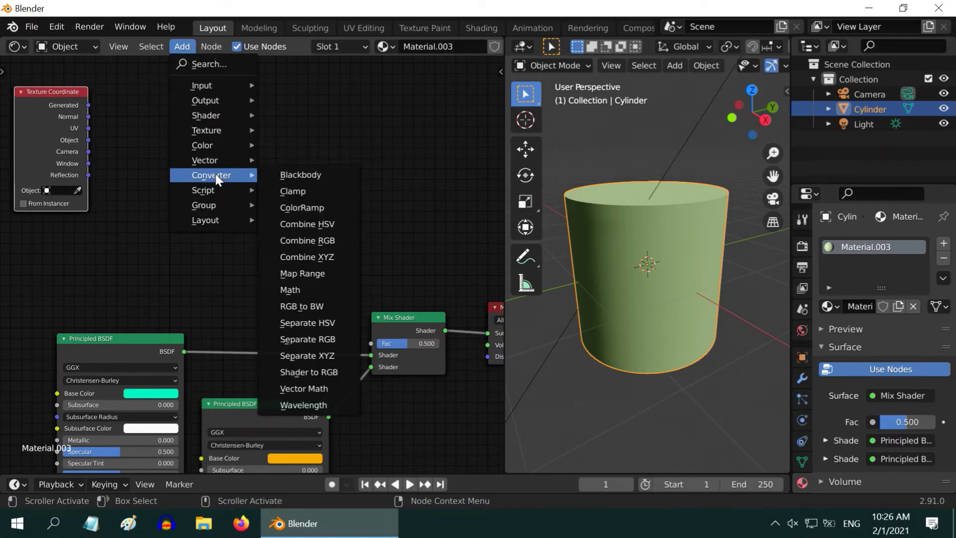
left_click(315, 354)
left_click(127, 104)
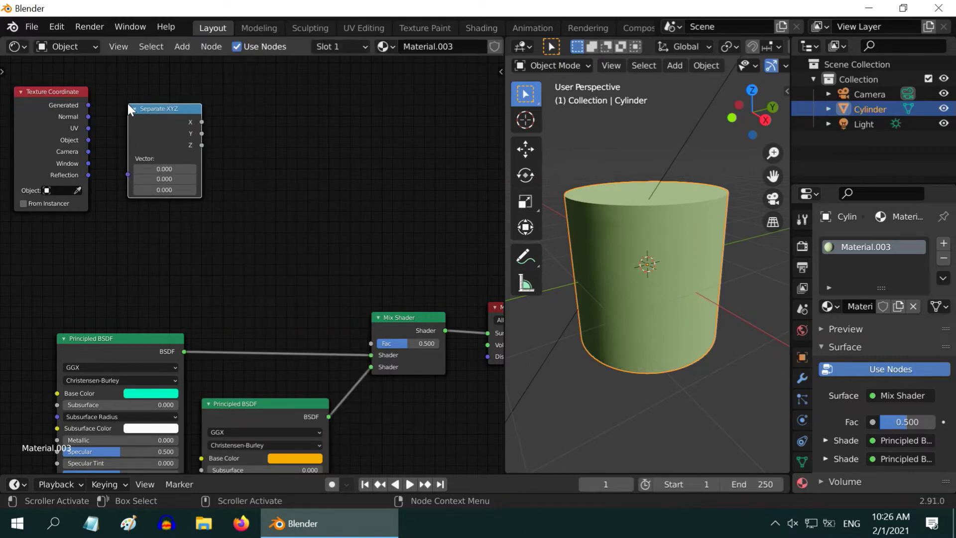
left_click_drag(88, 140, 125, 173)
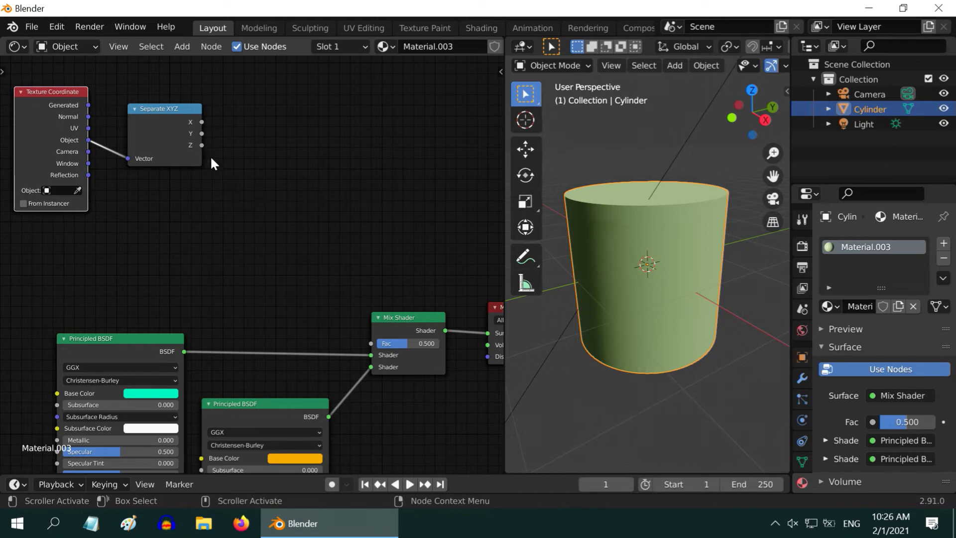
left_click(180, 47)
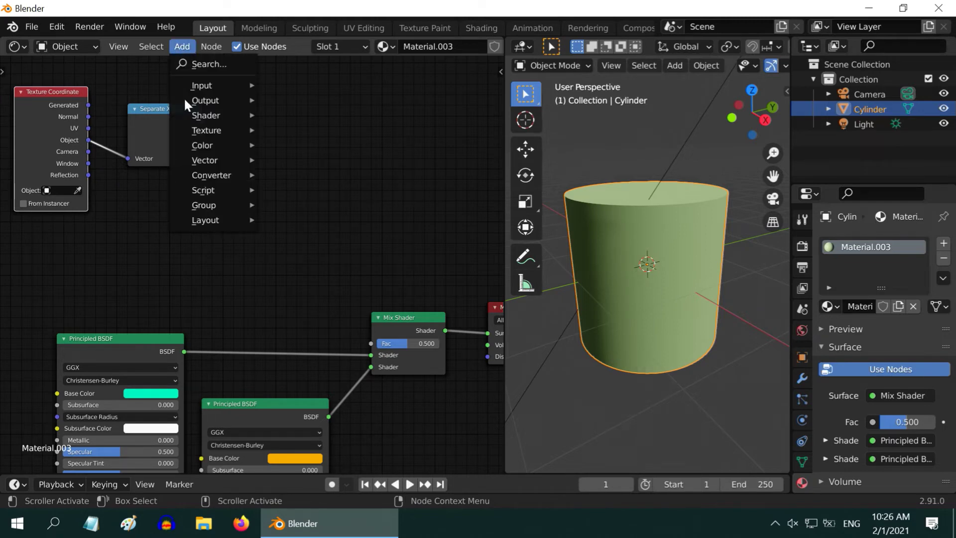
Add a Map Range taking Separate XYZ's Z, From Min -1, with its Result driving Mix Shader Fac.
mouse_move(238, 175)
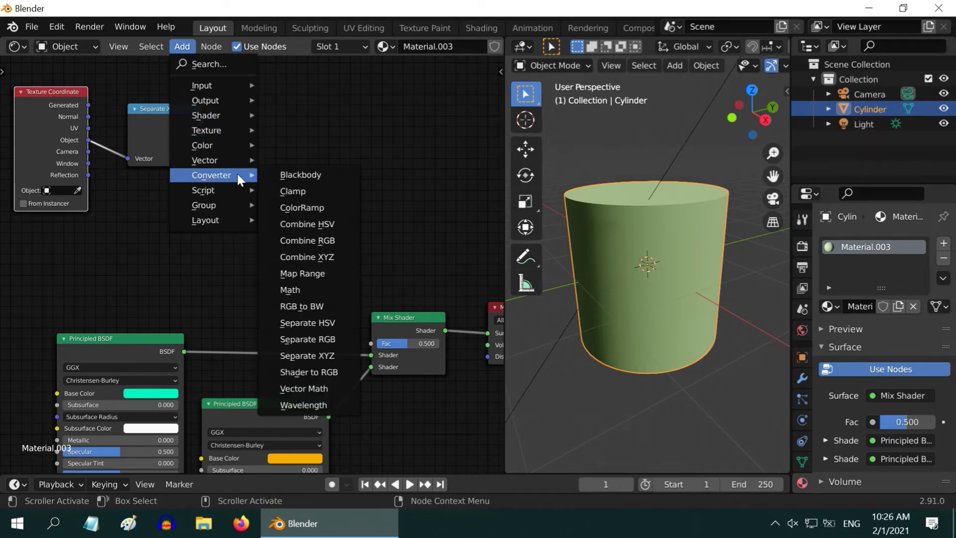
left_click(302, 274)
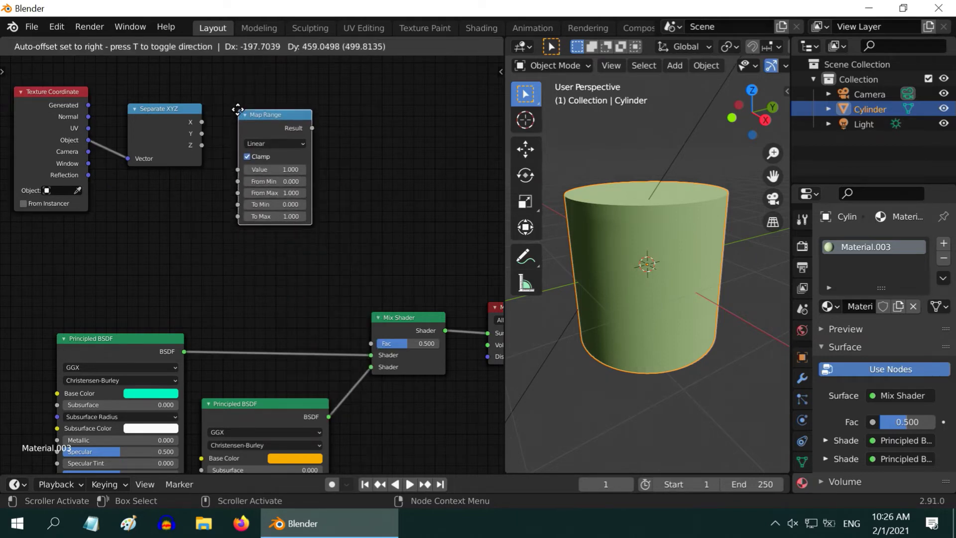
left_click(236, 118)
left_click_drag(201, 145, 237, 169)
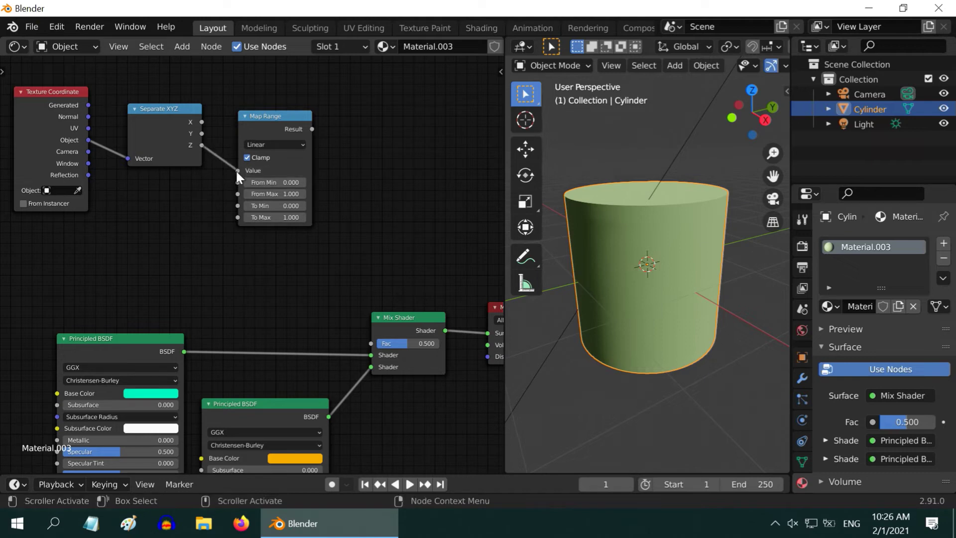
left_click(296, 182)
type("0.0")
key("Return")
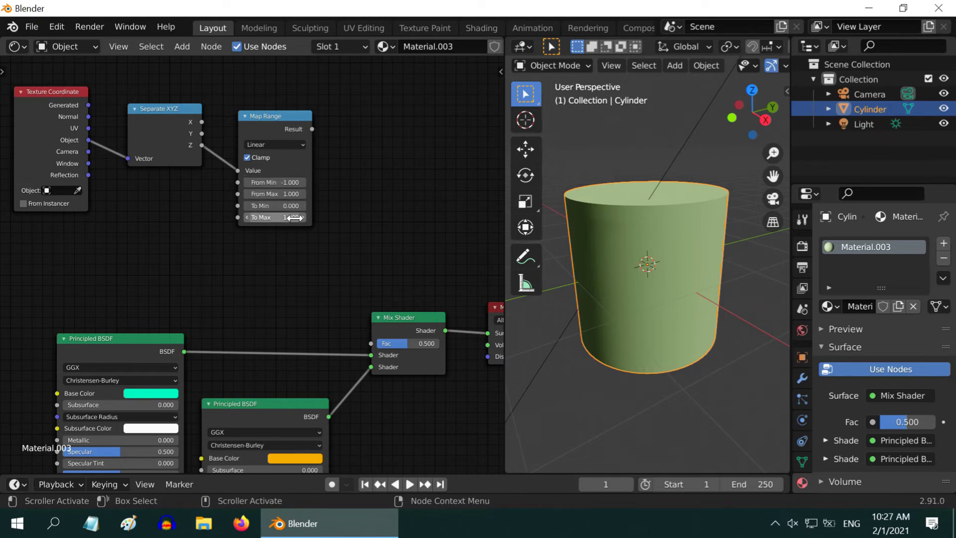
left_click_drag(407, 318, 425, 272)
left_click_drag(311, 129, 389, 298)
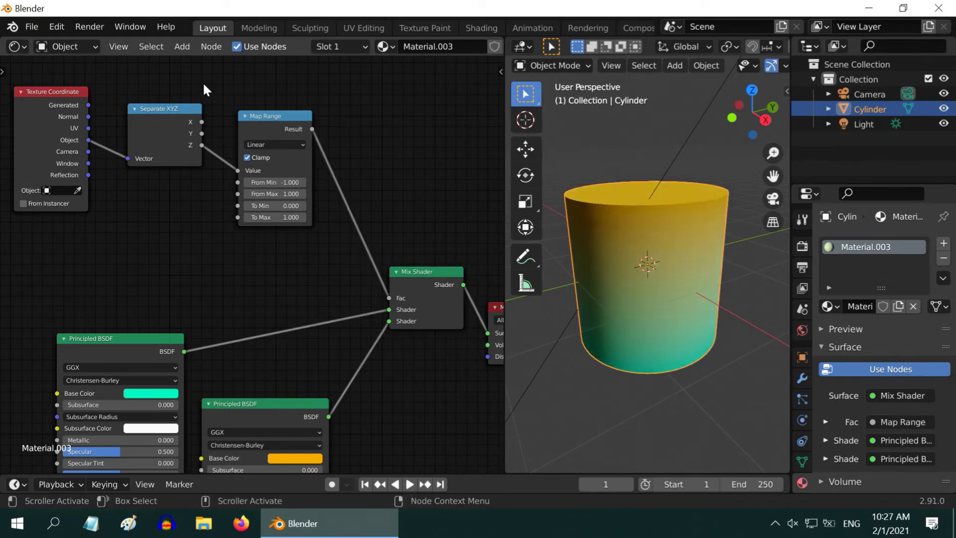
left_click_drag(170, 107, 150, 107)
Feed Separate XYZ's Y instead of Z into Map Range, then orbit to check the side-to-side blend.
left_click_drag(256, 116, 230, 116)
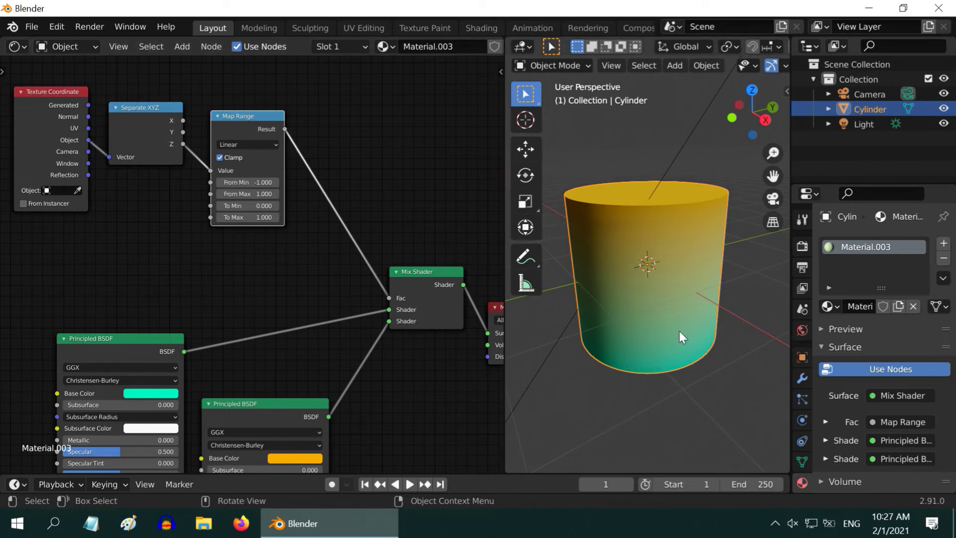
middle_click_drag(676, 351, 632, 329)
middle_click_drag(660, 268, 638, 314)
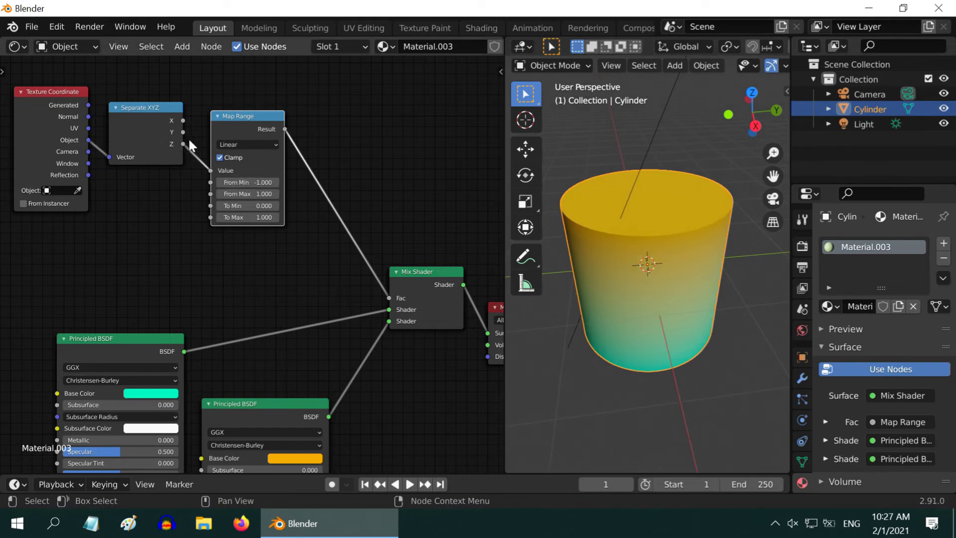
left_click_drag(183, 132, 210, 169)
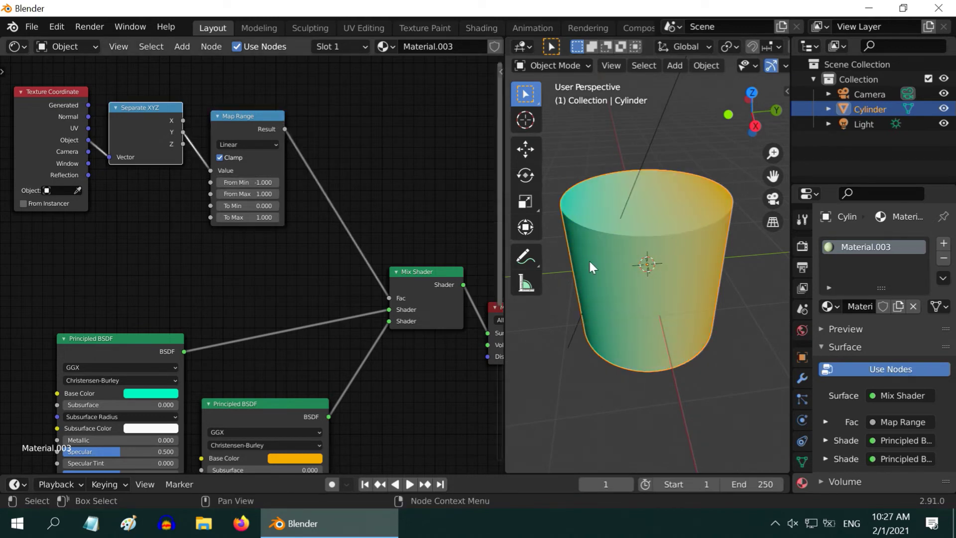
middle_click_drag(693, 255, 667, 275)
mouse_move(699, 305)
middle_mouse_down()
mouse_move(663, 232)
mouse_move(685, 317)
middle_mouse_up()
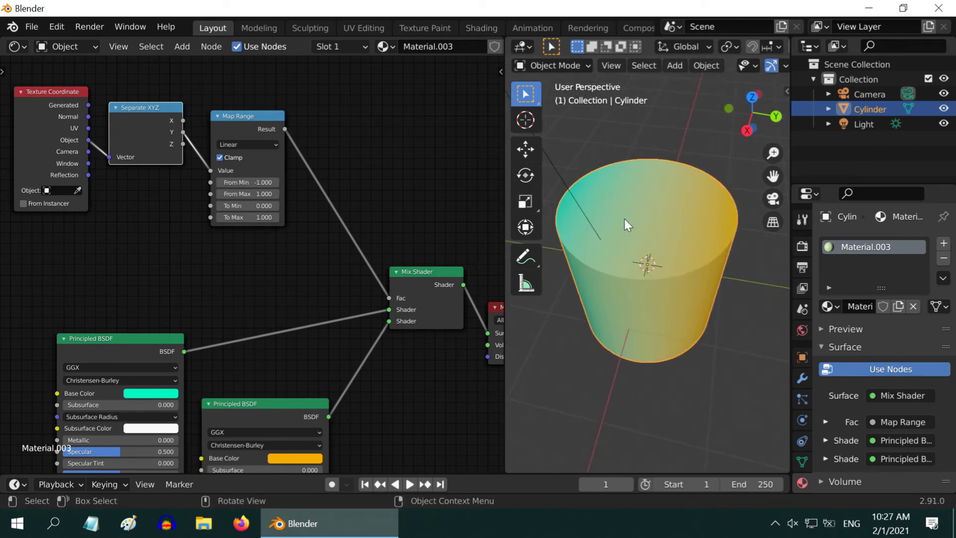
mouse_move(703, 258)
middle_mouse_down()
mouse_move(635, 239)
mouse_move(678, 264)
mouse_move(695, 261)
mouse_move(693, 249)
middle_mouse_up()
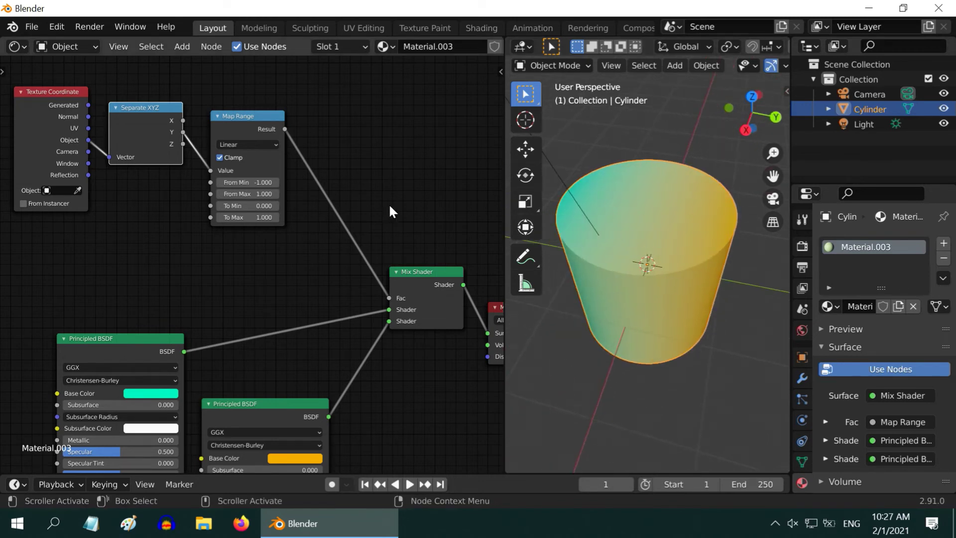
Insert a Clamp node between Map Range and the Mix Shader Fac.
left_click(180, 49)
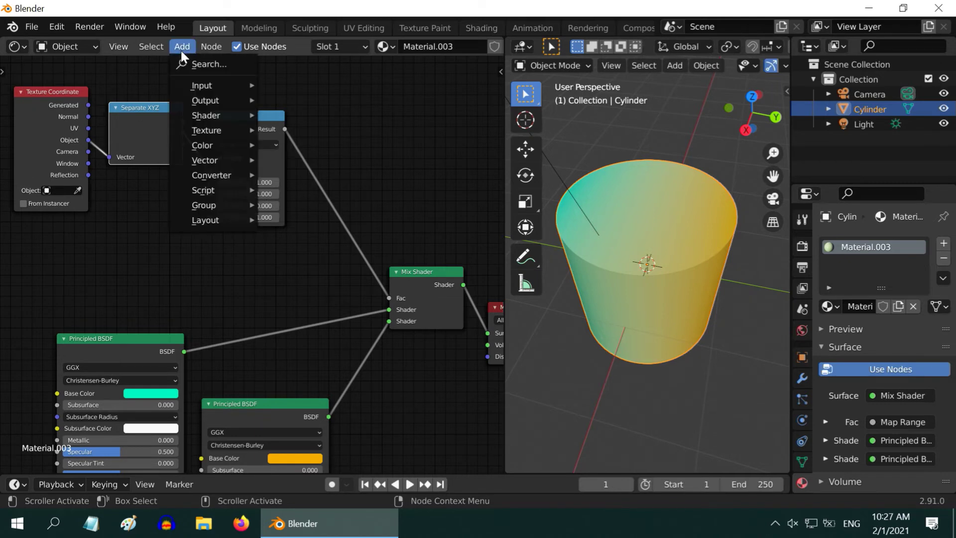
mouse_move(211, 180)
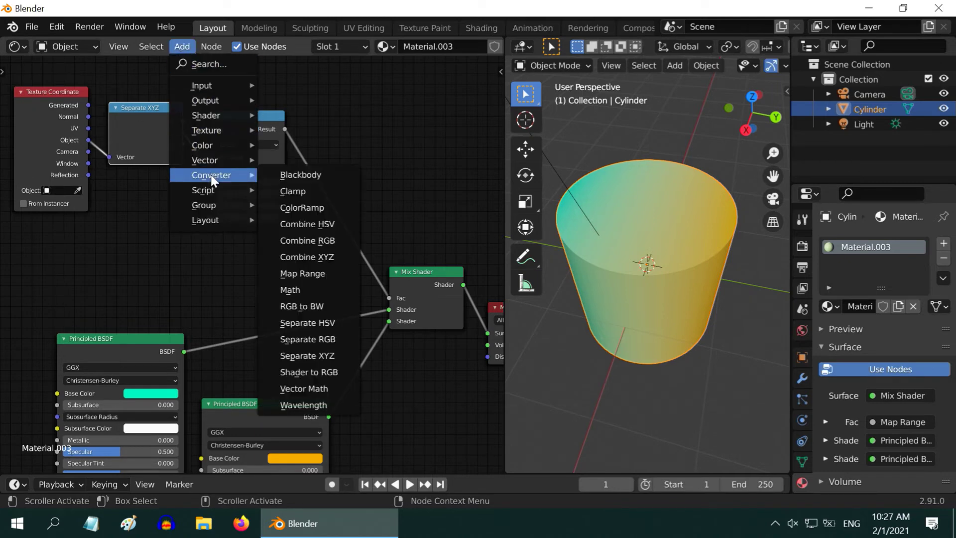
left_click(319, 190)
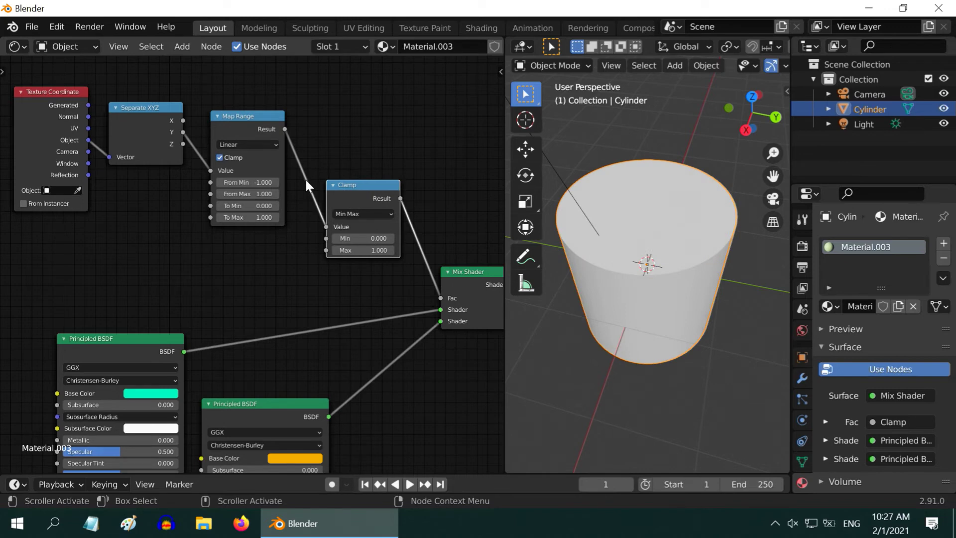
left_click(303, 177)
Add a Value node below the Texture Coordinate node.
left_click(177, 50)
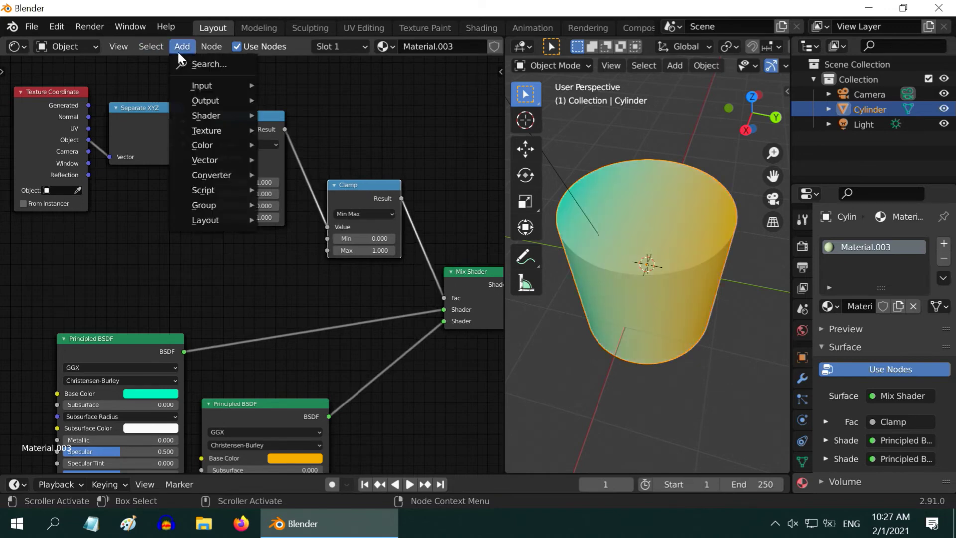
mouse_move(209, 85)
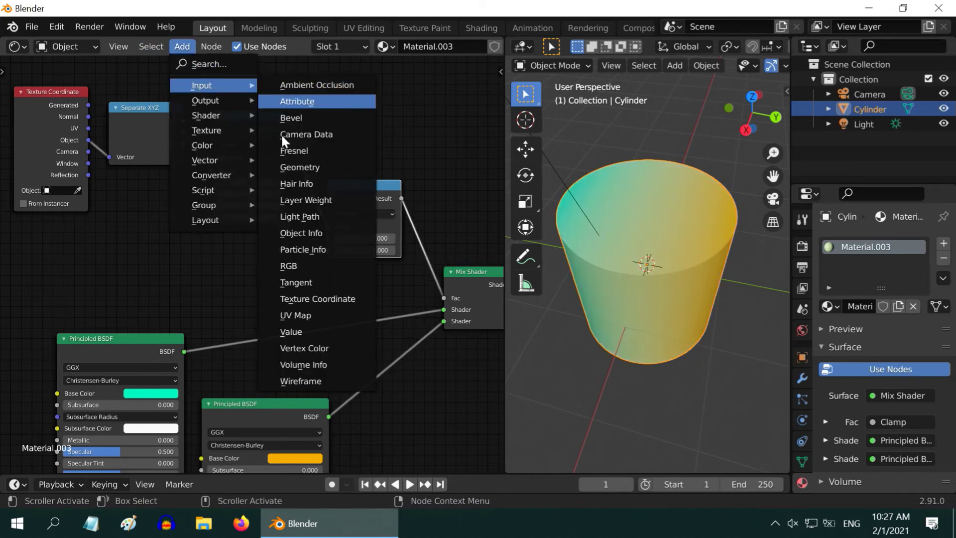
left_click(308, 331)
left_click(14, 227)
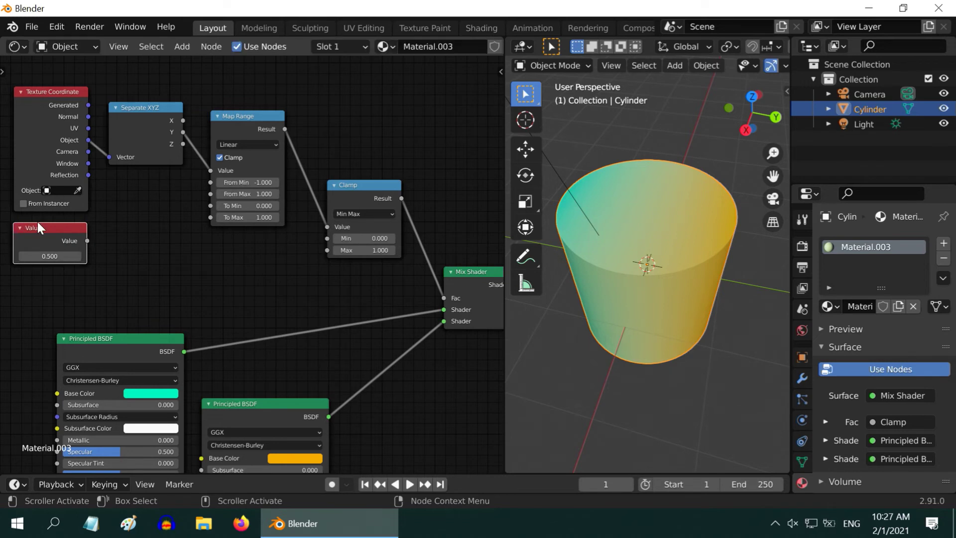
Add a Math node multiplying the Value by -1, then duplicate it.
left_click(178, 47)
mouse_move(217, 174)
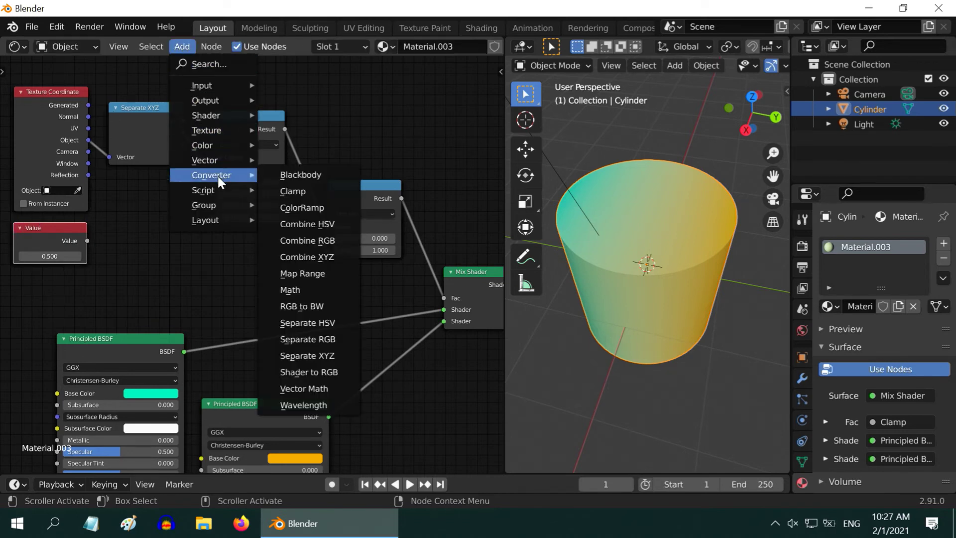
left_click(301, 290)
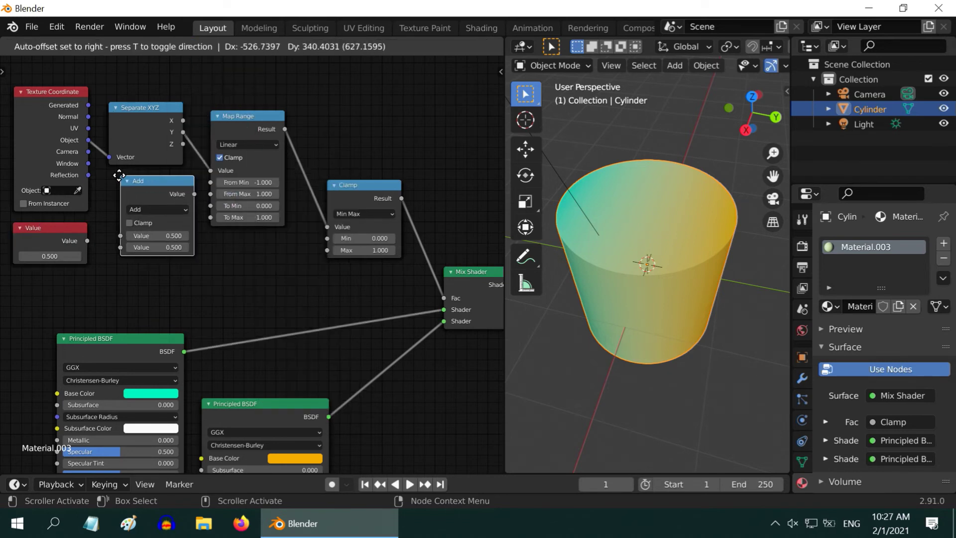
left_click(110, 175)
left_click(130, 208)
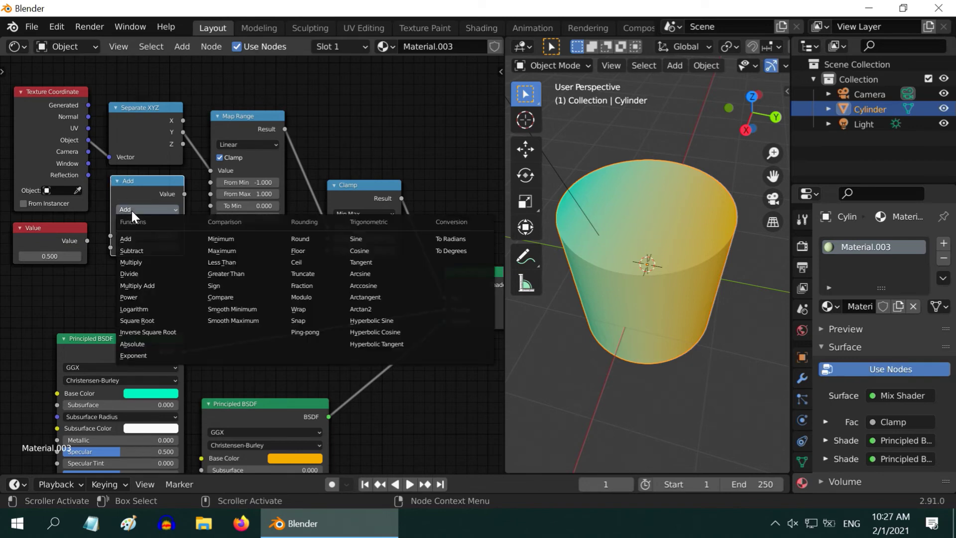
left_click(137, 263)
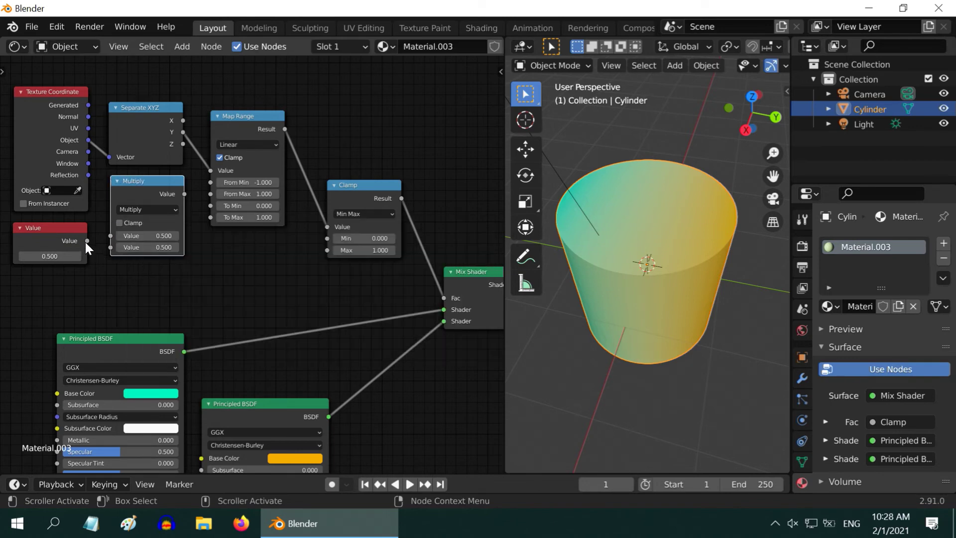
left_click_drag(87, 240, 111, 236)
left_click(145, 246)
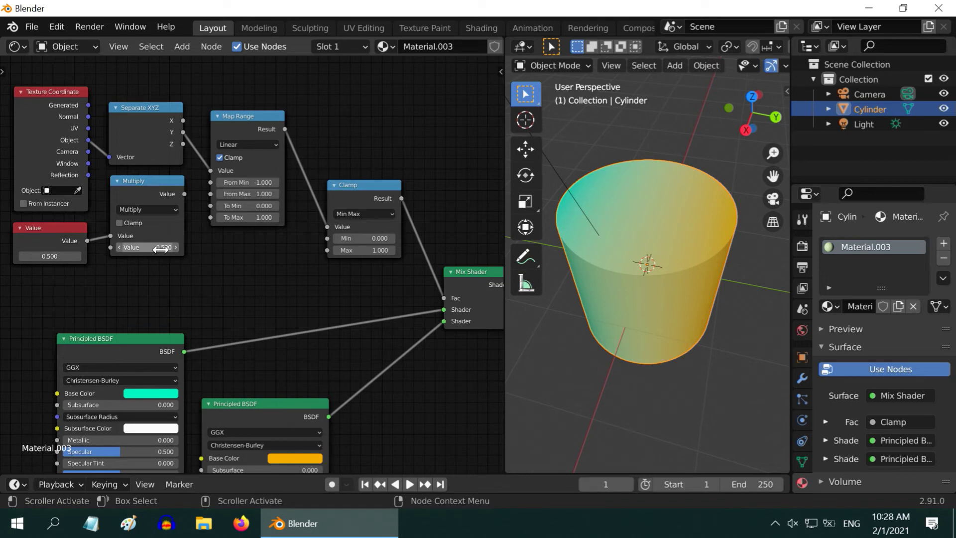
key("Return")
left_click_drag(148, 337, 154, 381)
left_click(148, 181)
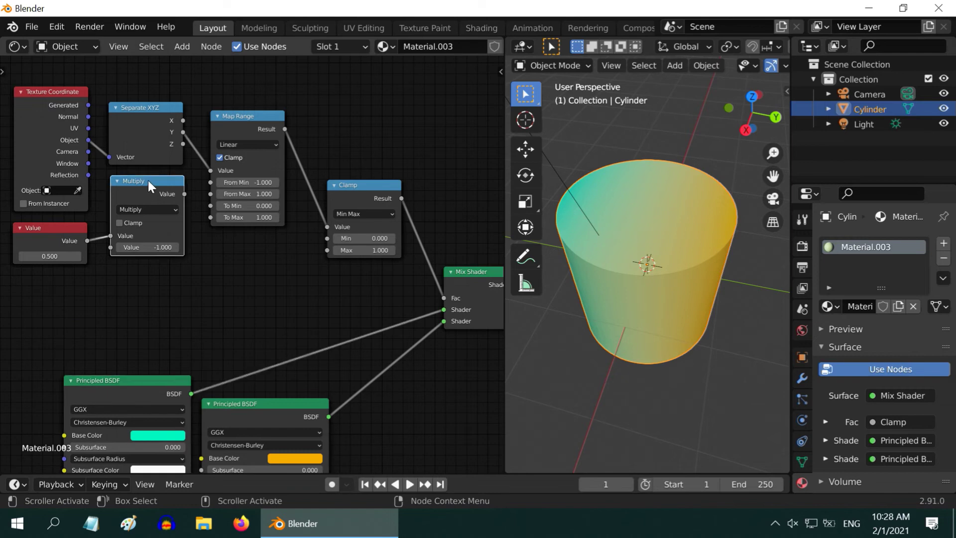
key("shift+d")
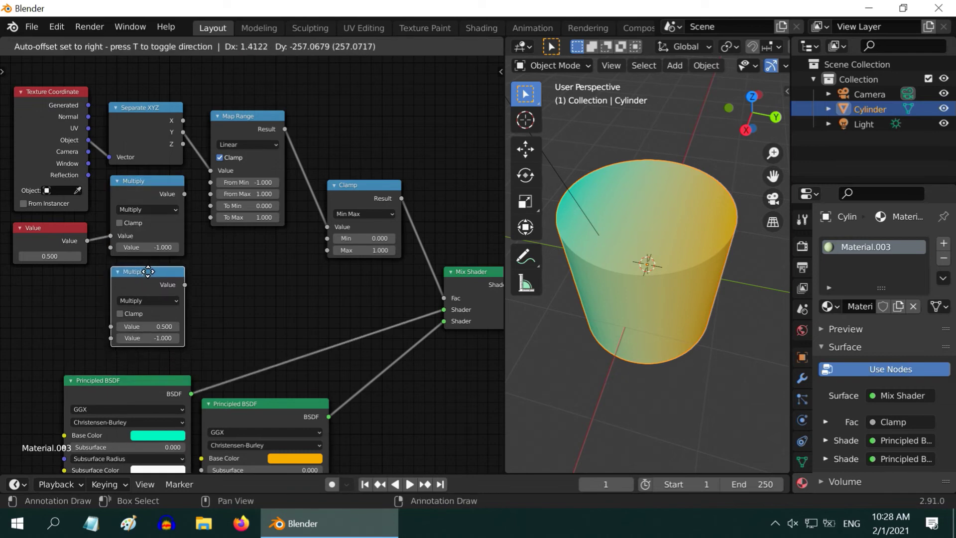
Make the Math copy an Add of 1 fed by Value, wiring Multiply to To Min and Add to To Max.
left_click(148, 271)
left_click_drag(87, 241, 109, 327)
left_click(151, 297)
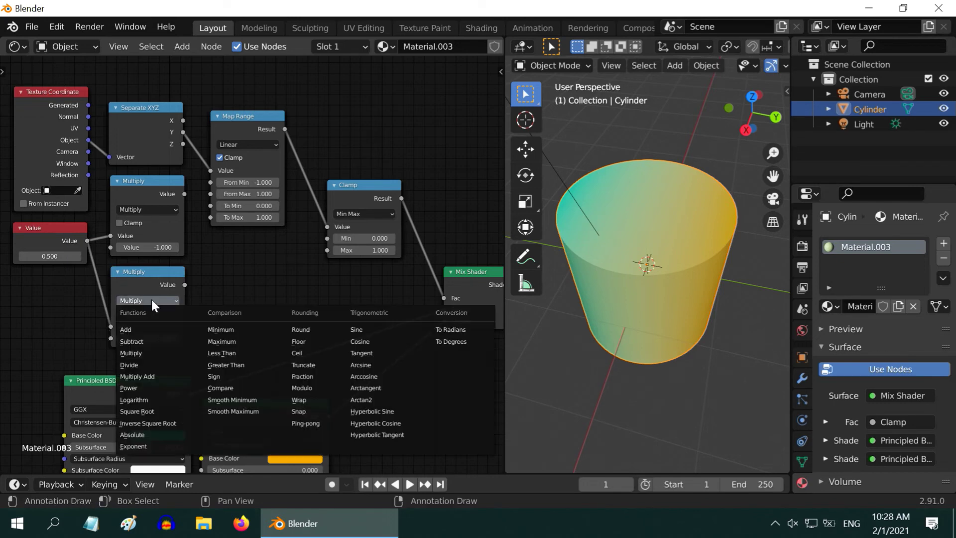
left_click(131, 329)
type("-1.0")
key("Return")
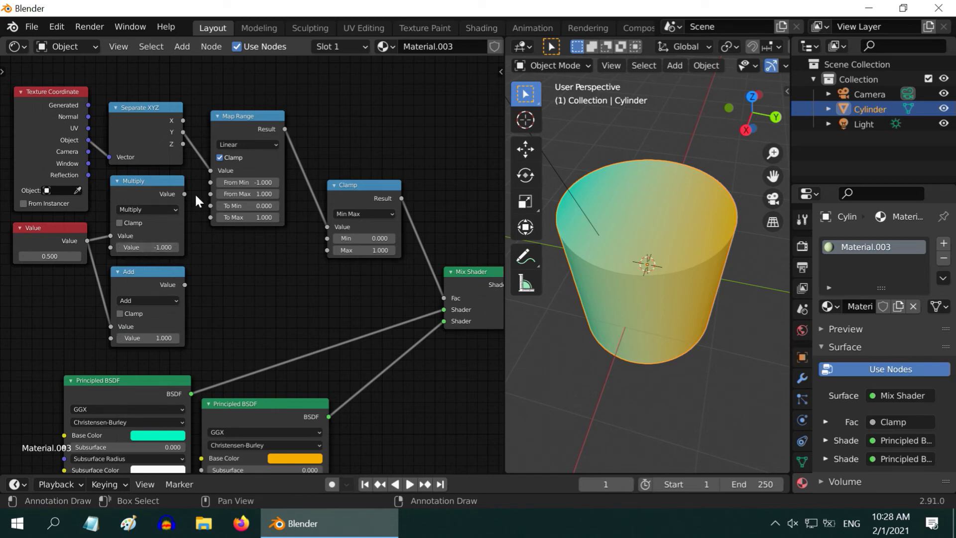
left_click_drag(184, 194, 210, 206)
left_click_drag(184, 284, 209, 218)
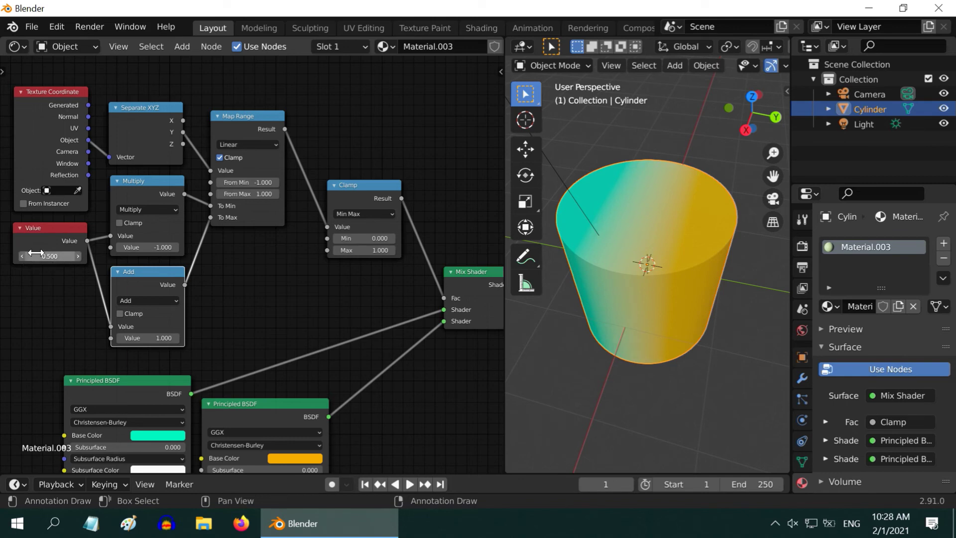
Try several Value settings, including a negative one, ending at 0.700, then widen the 3D viewport.
left_click_drag(41, 258, 80, 258)
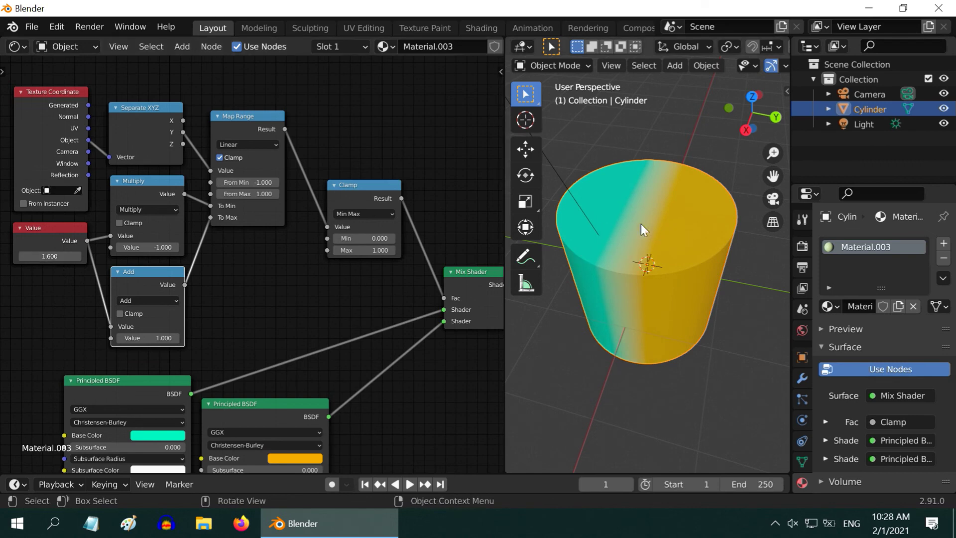
left_click_drag(49, 256, 99, 256)
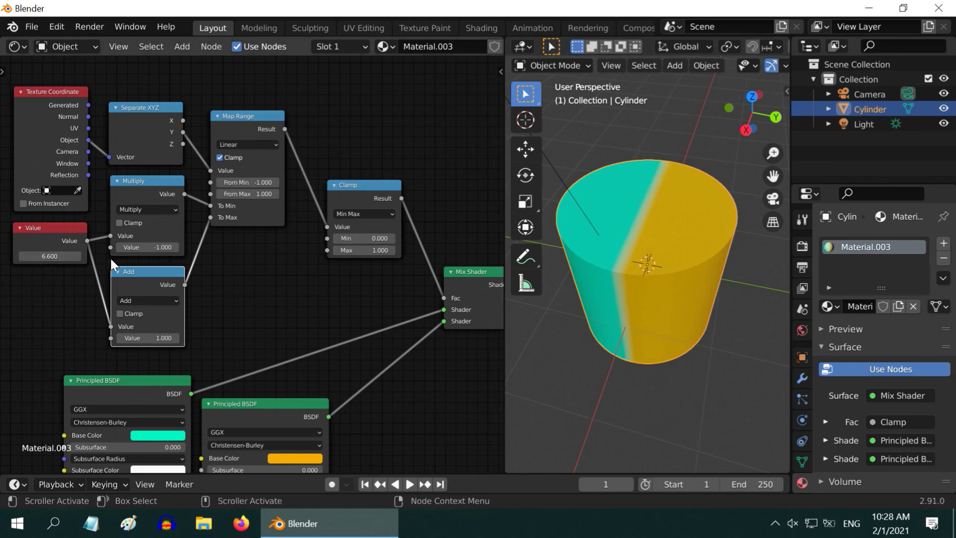
mouse_move(50, 256)
left_mouse_down()
mouse_move(22, 256)
mouse_move(54, 255)
mouse_move(36, 256)
left_mouse_up()
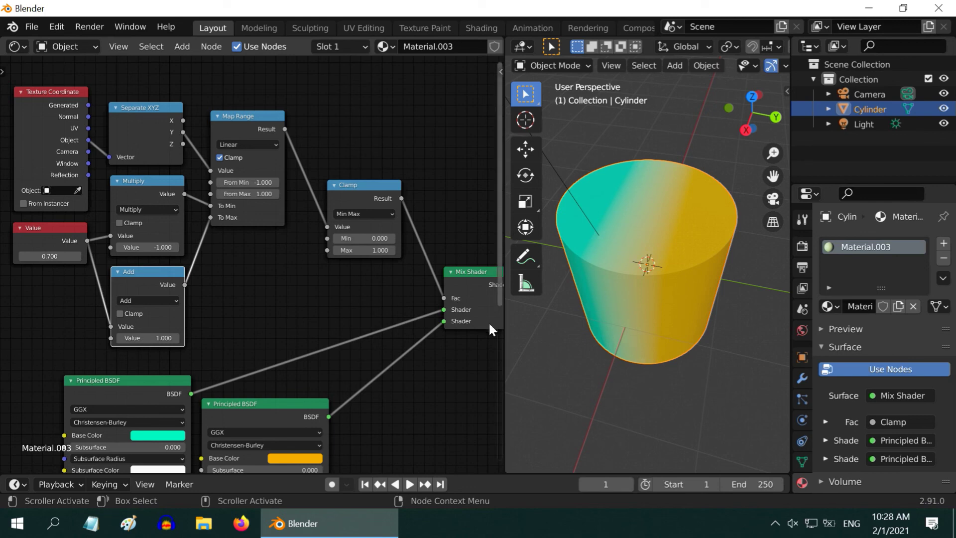
left_click_drag(504, 324, 282, 330)
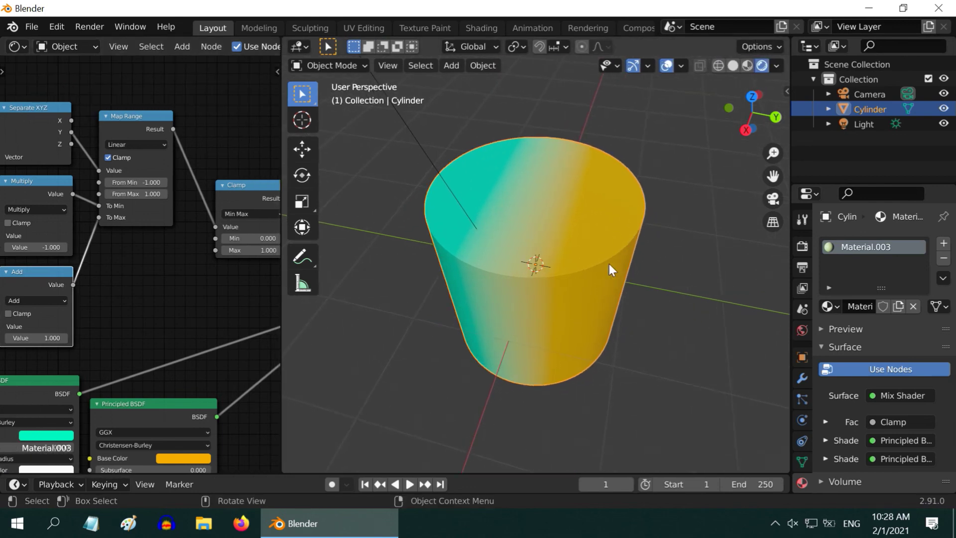